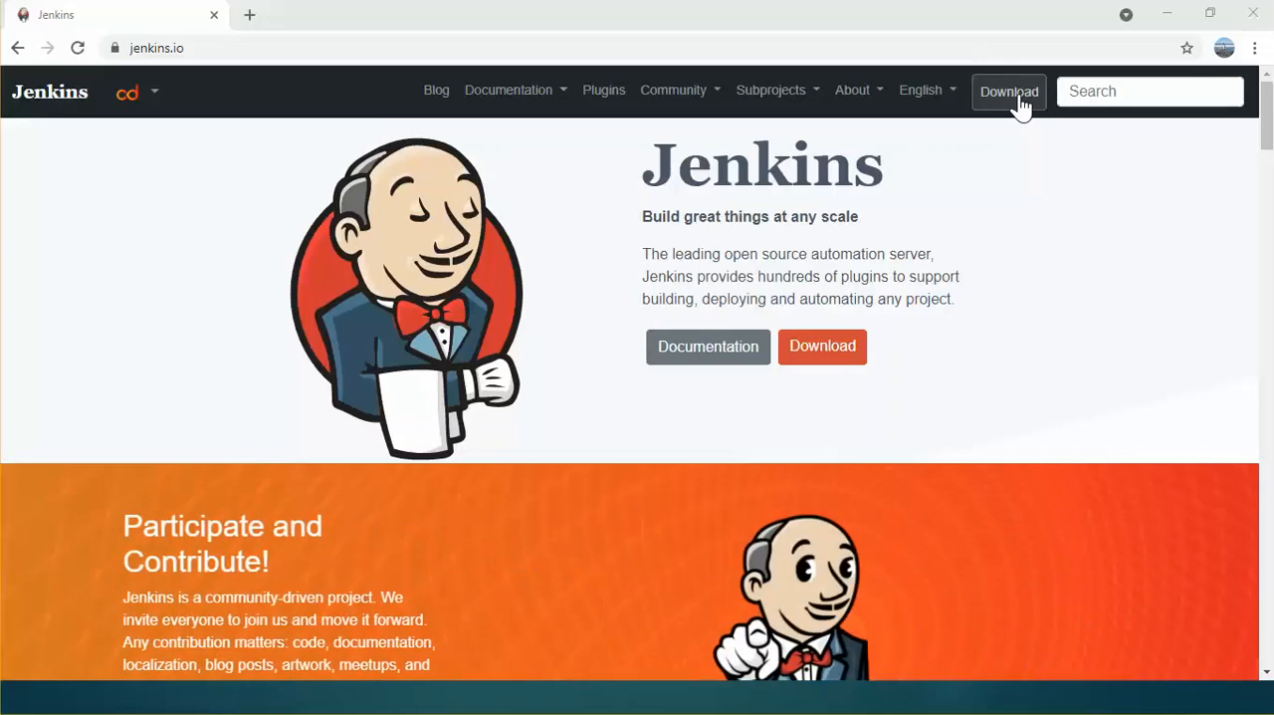
Step: Go to the Jenkins download page and compare the Stable (LTS) and Regular (Weekly) release lines
click(1015, 100)
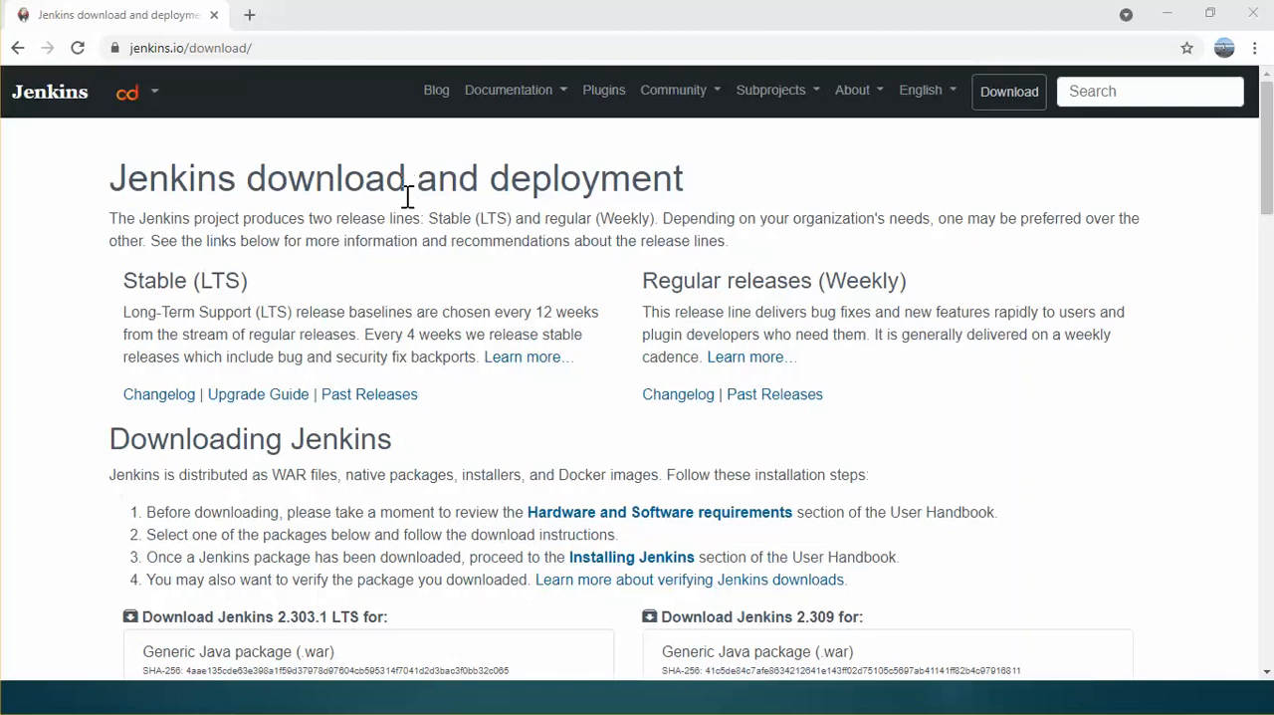
drag(121, 283, 209, 282)
drag(641, 282, 771, 287)
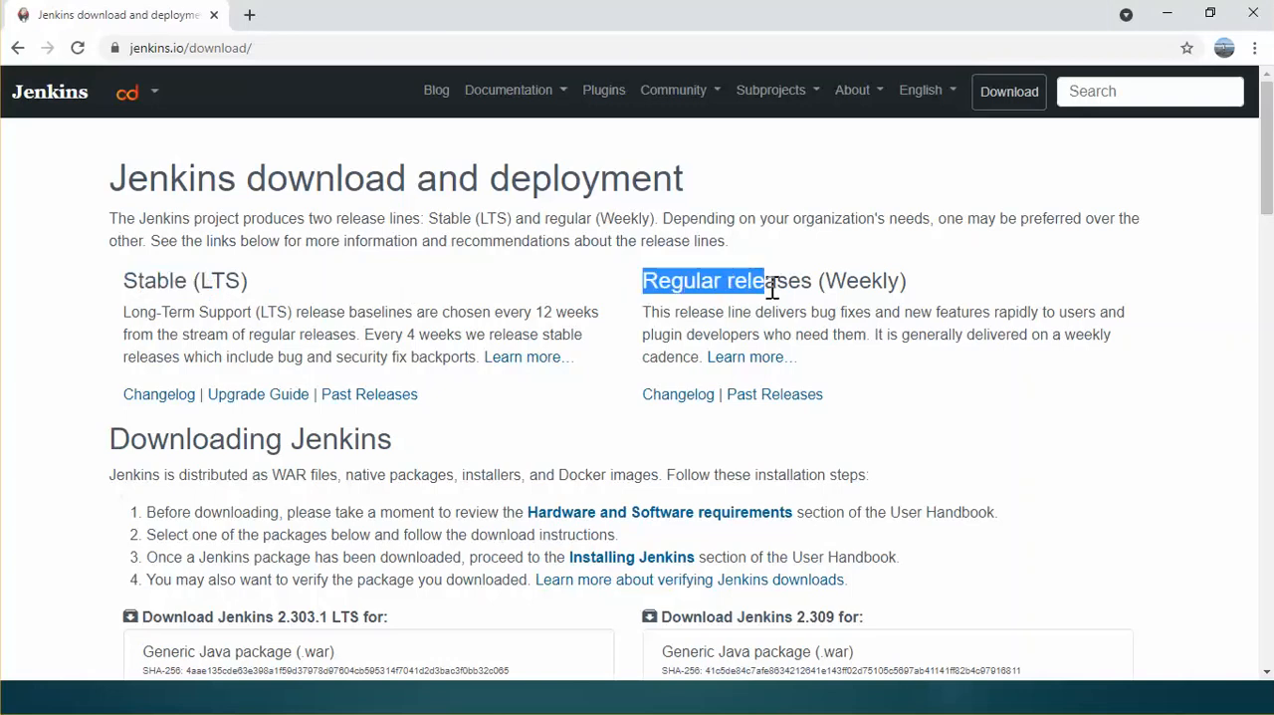
click(499, 318)
drag(498, 319, 603, 324)
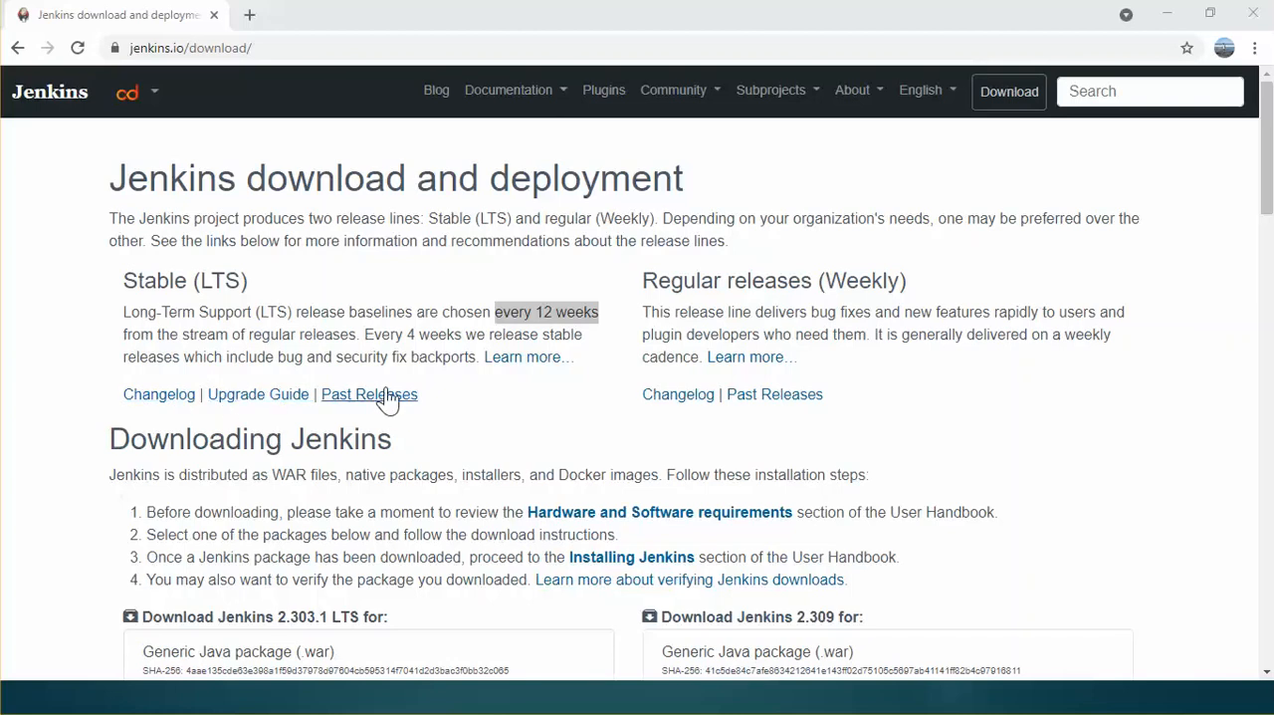
Step: View the Stable (LTS) changelog and return to the download page's links for the upgrade guide and past releases
click(174, 404)
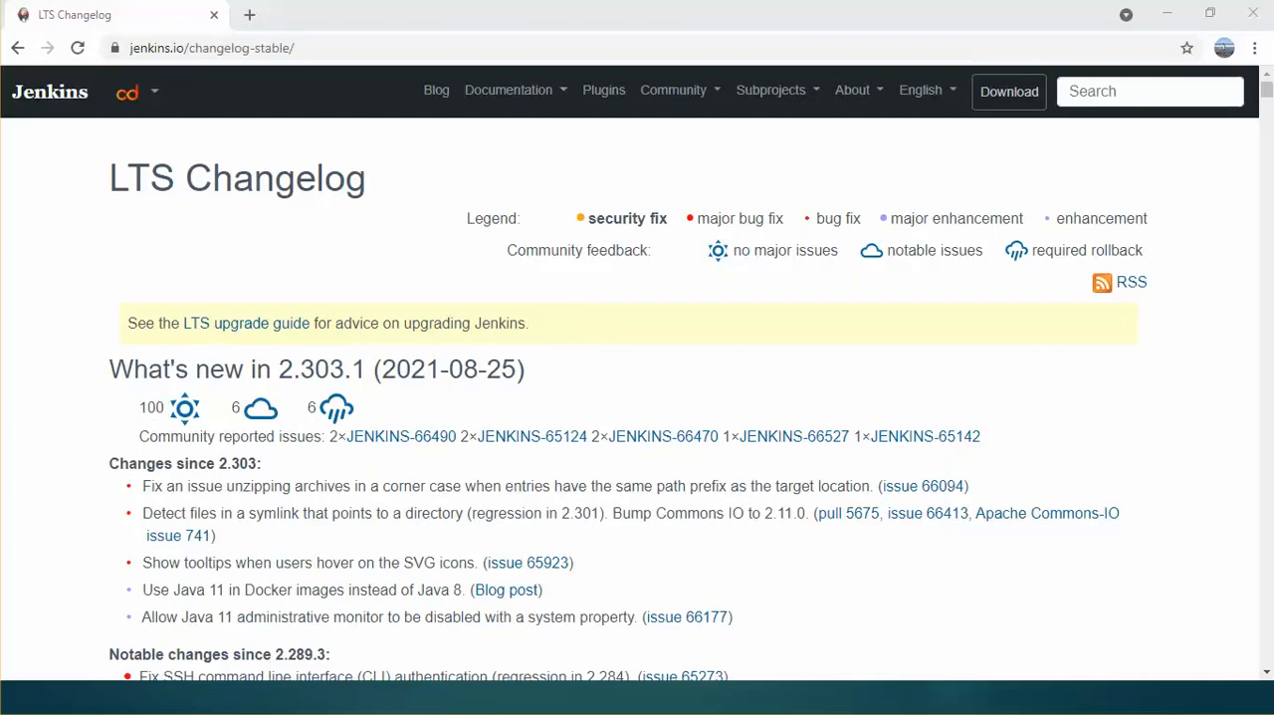
key(alt+Left)
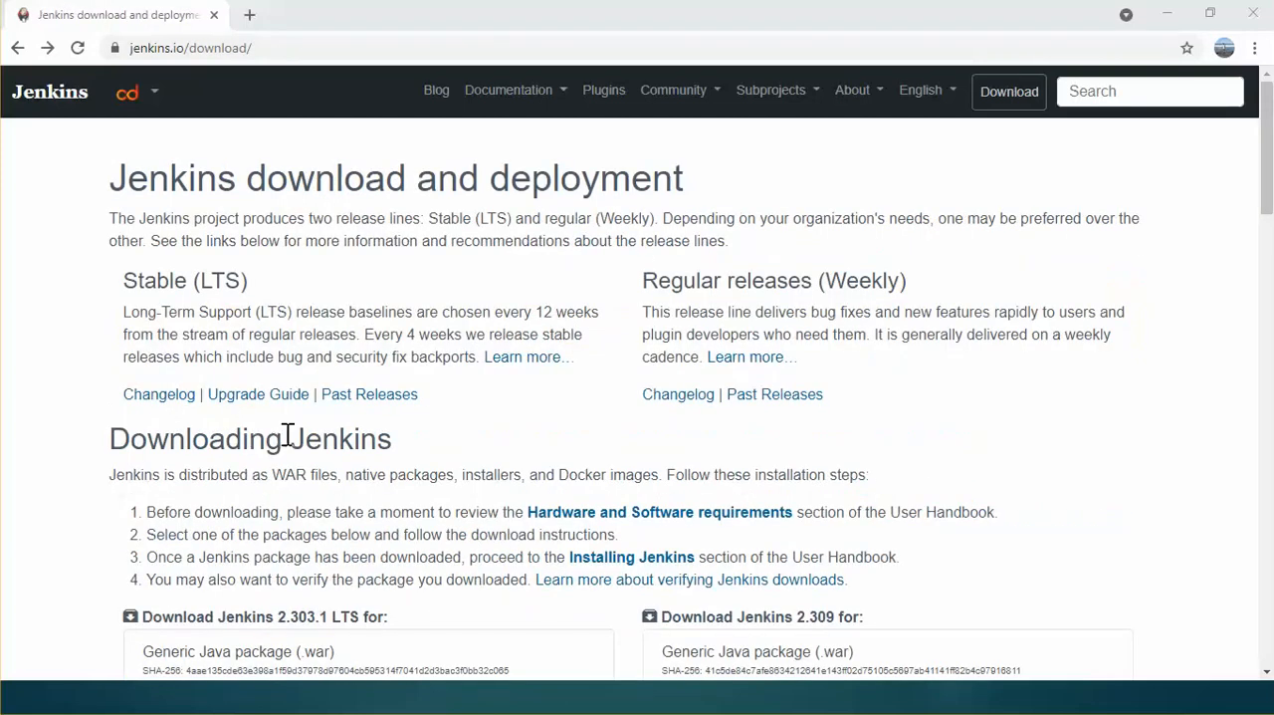
click(277, 397)
click(363, 396)
Step: Read which package formats Jenkins is distributed in under the Downloading Jenkins heading
drag(167, 479, 655, 479)
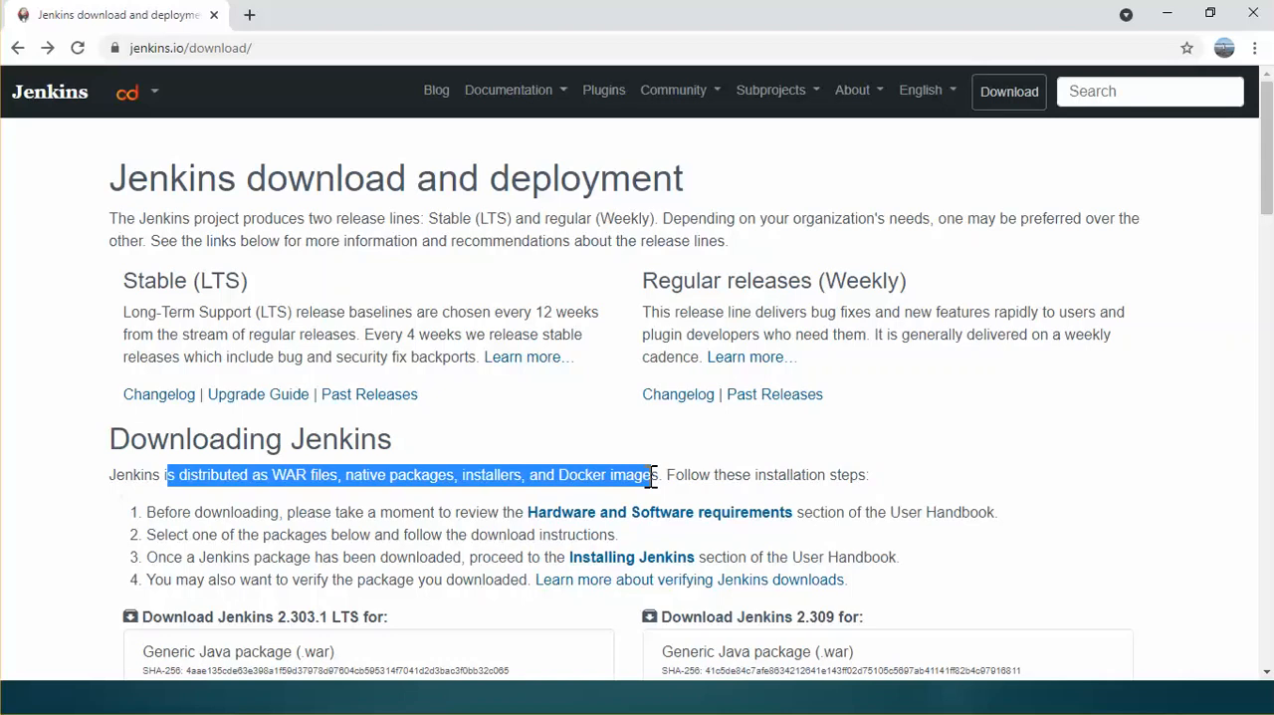
drag(654, 476, 642, 479)
key(alt+Tab)
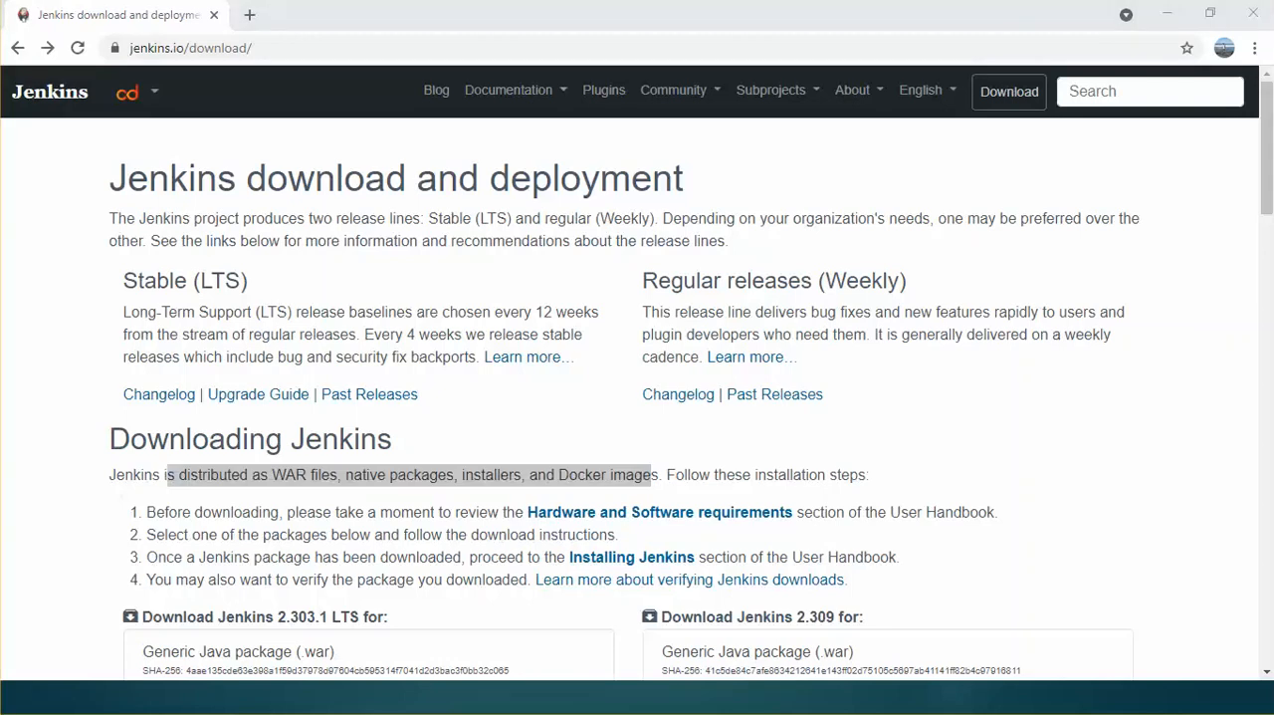
click(518, 438)
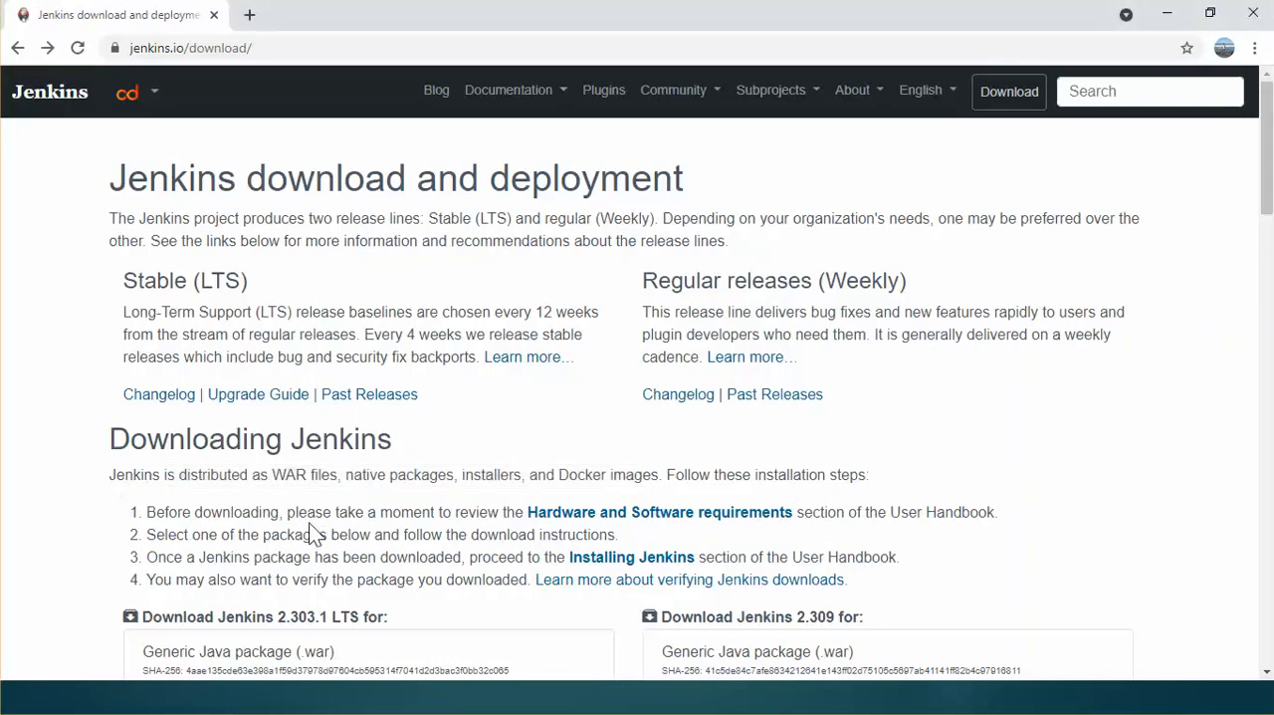
Step: Open the Hardware and Software requirements and review the minimum hardware prerequisites
drag(312, 534, 536, 534)
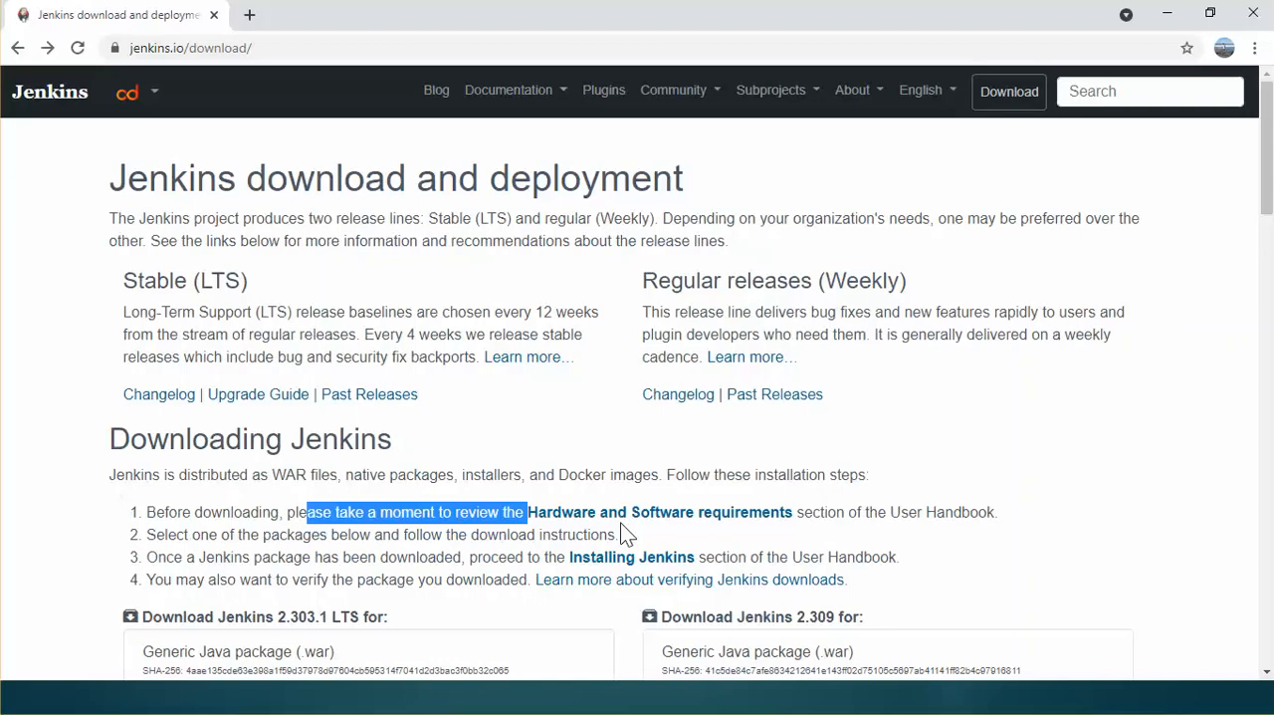
drag(624, 535, 654, 530)
click(653, 518)
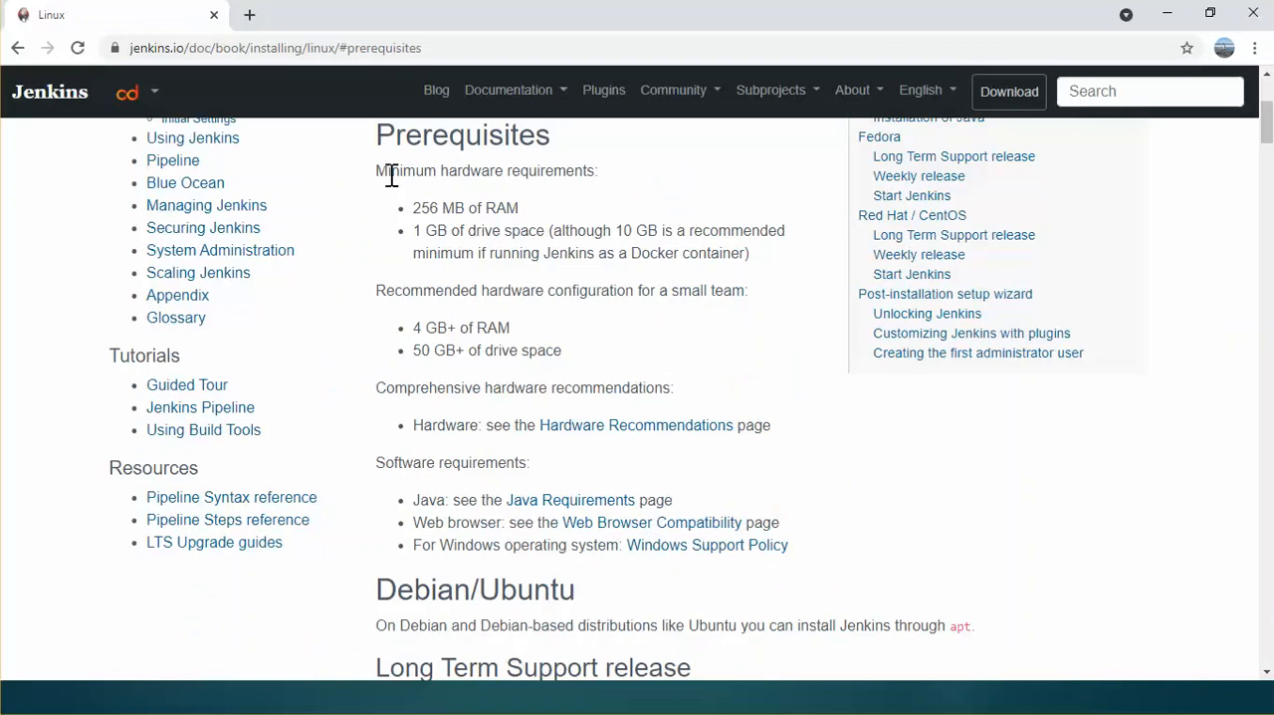
drag(387, 172, 595, 176)
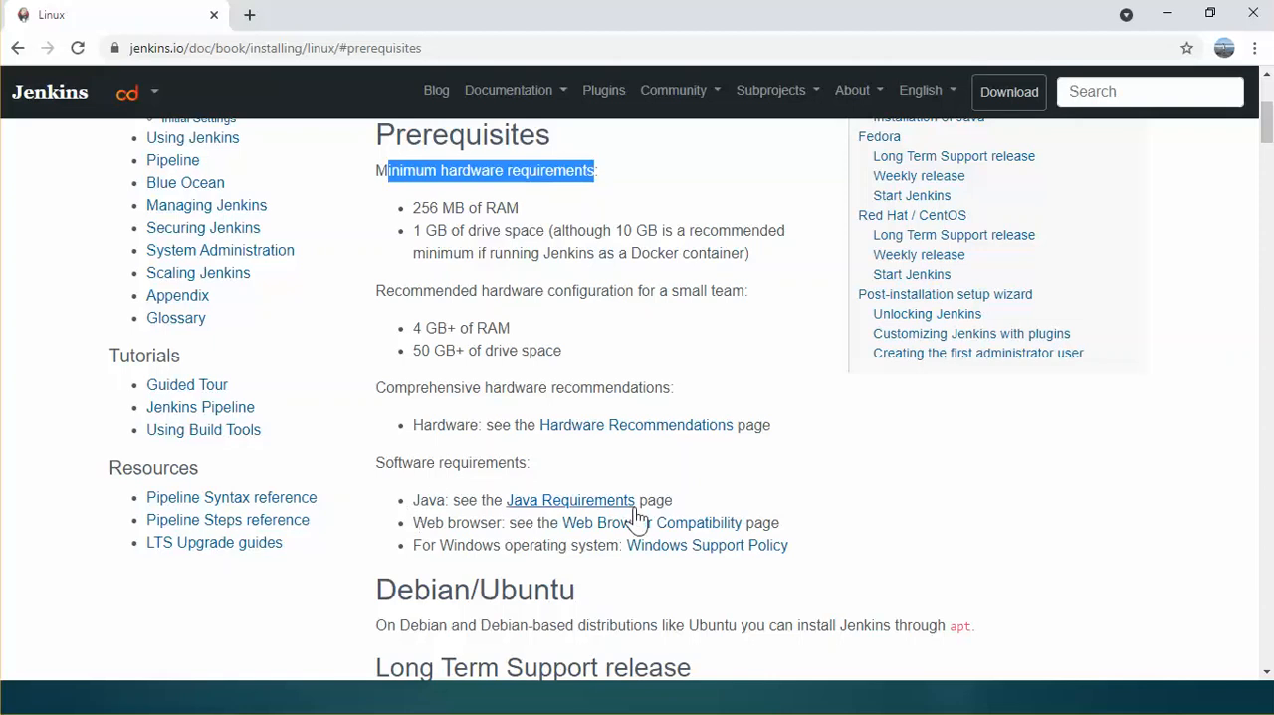
Step: Open the Java Requirements page in a separate tab and review which Java versions are supported and unsupported
middle_click(564, 506)
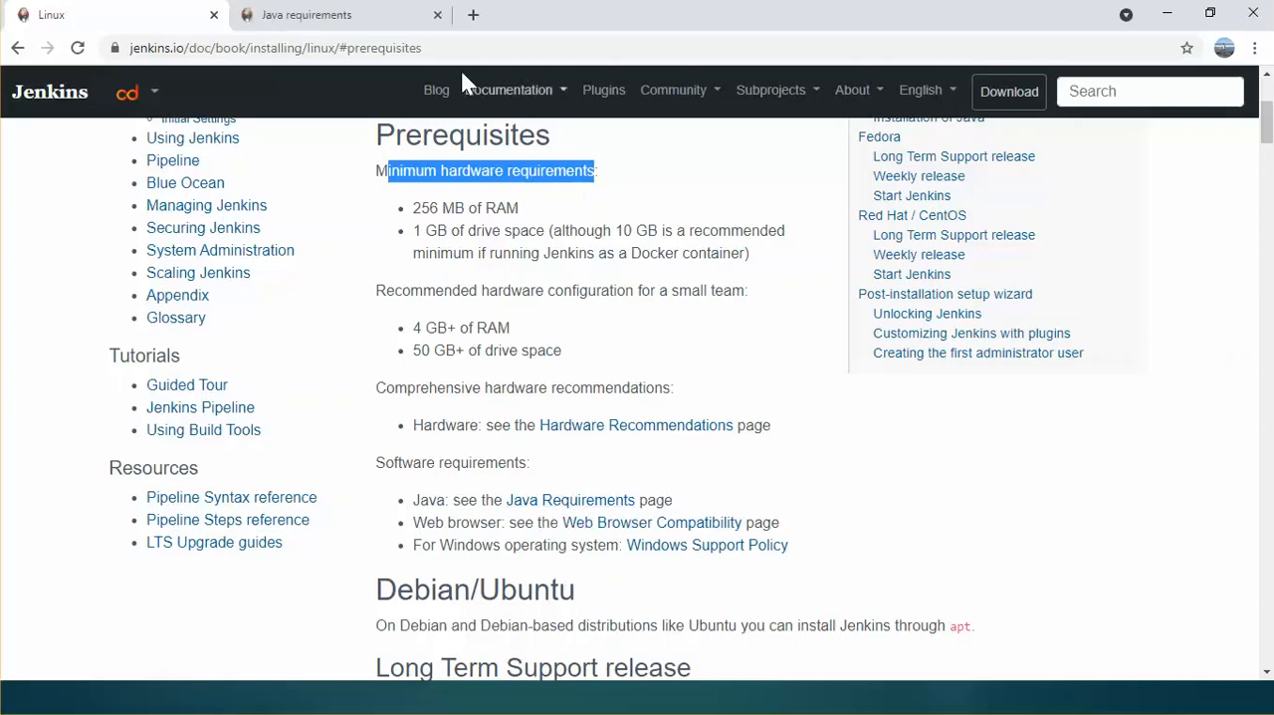
click(358, 20)
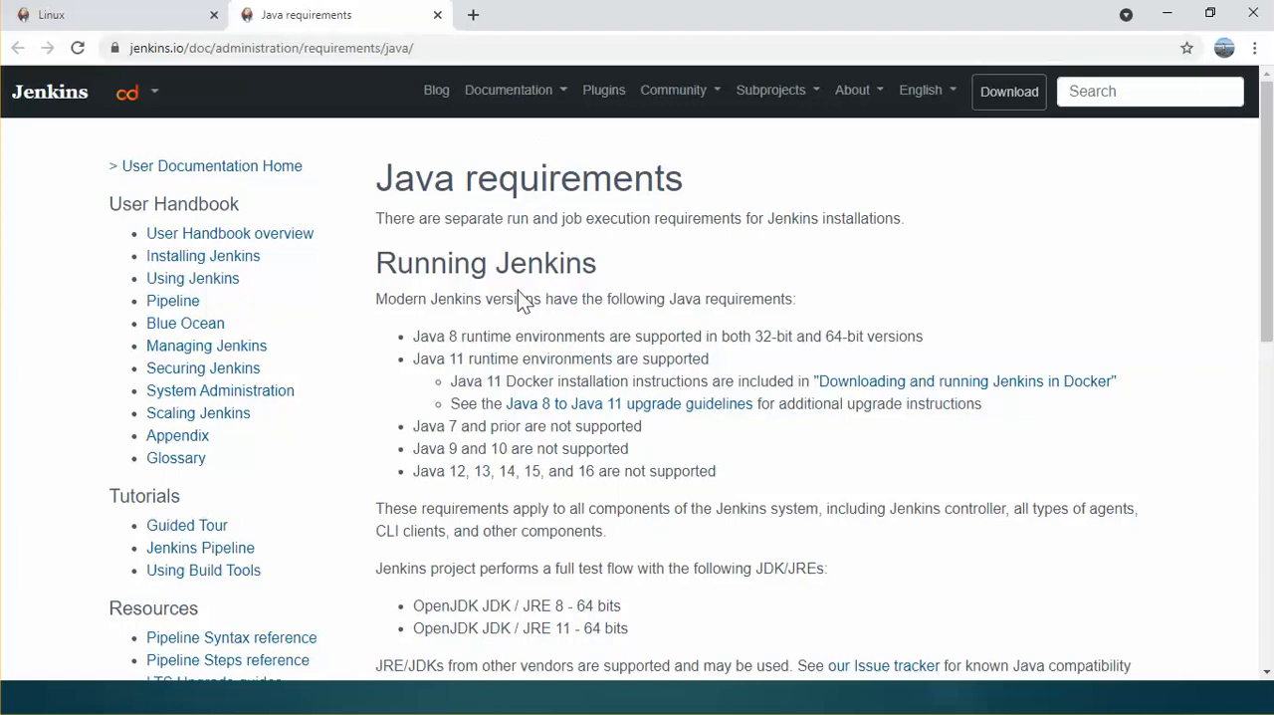
drag(419, 337, 713, 343)
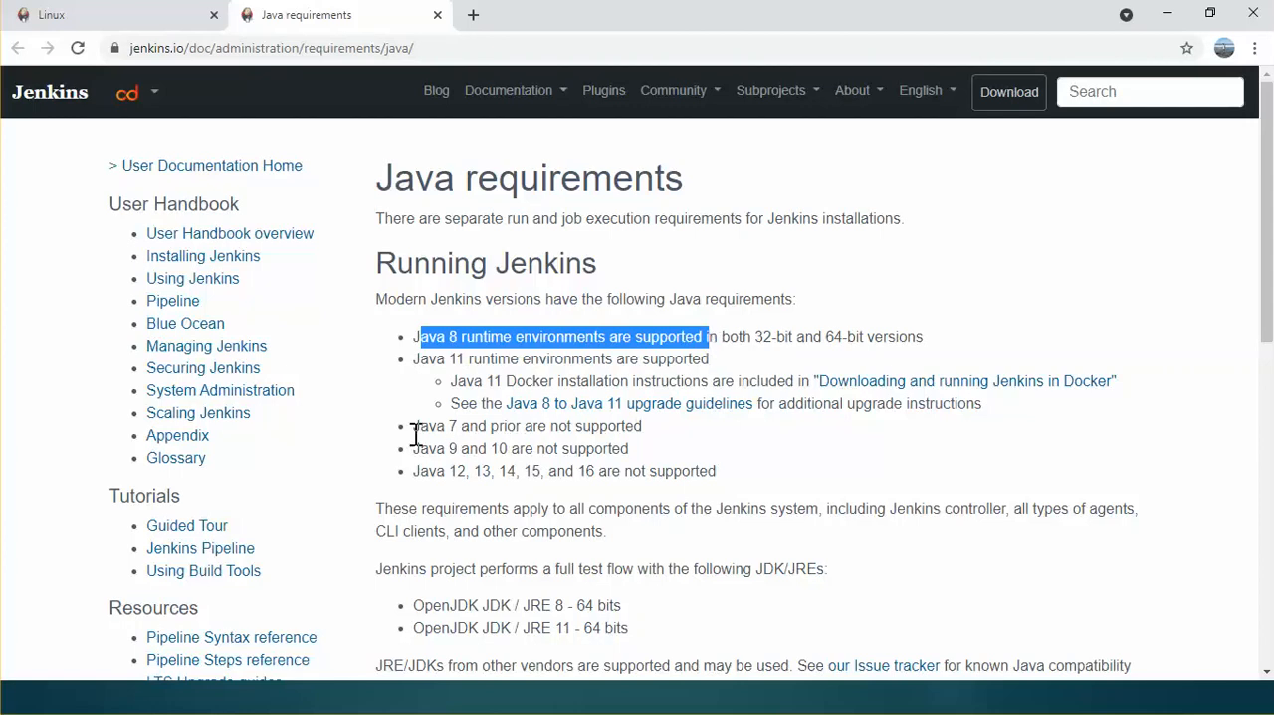
click(607, 432)
drag(419, 449, 647, 463)
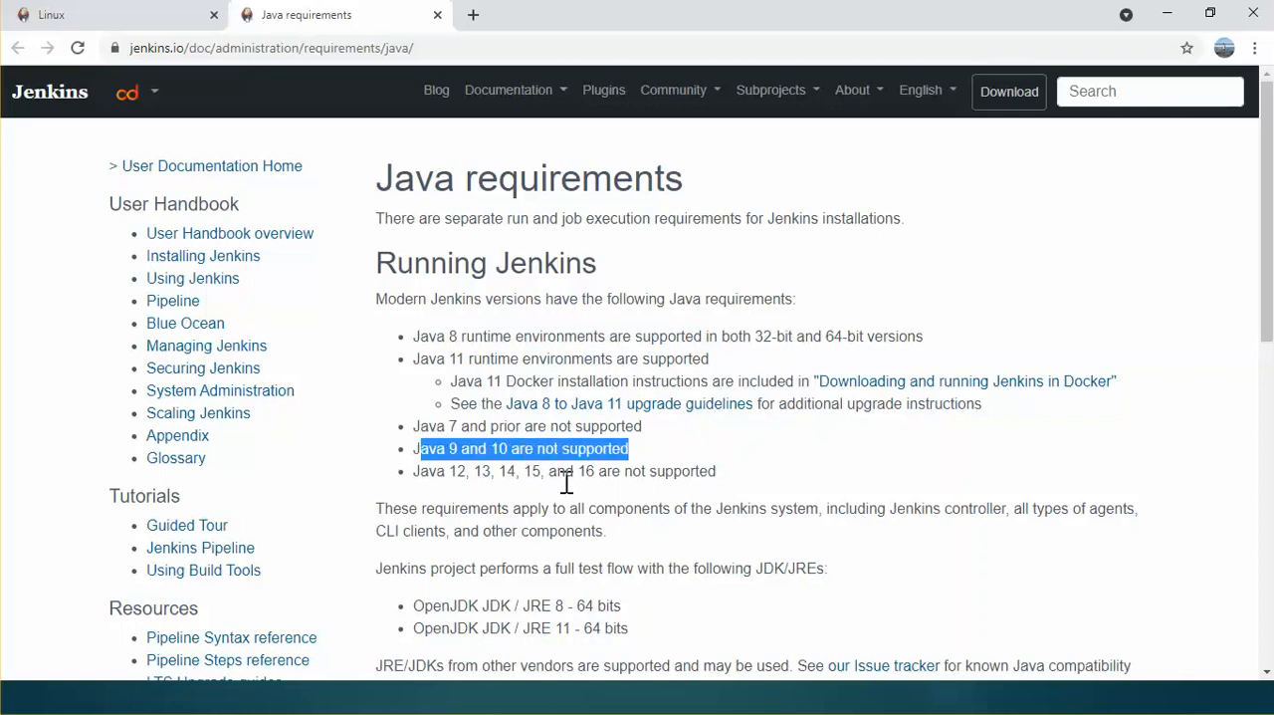
click(420, 476)
drag(420, 476, 674, 455)
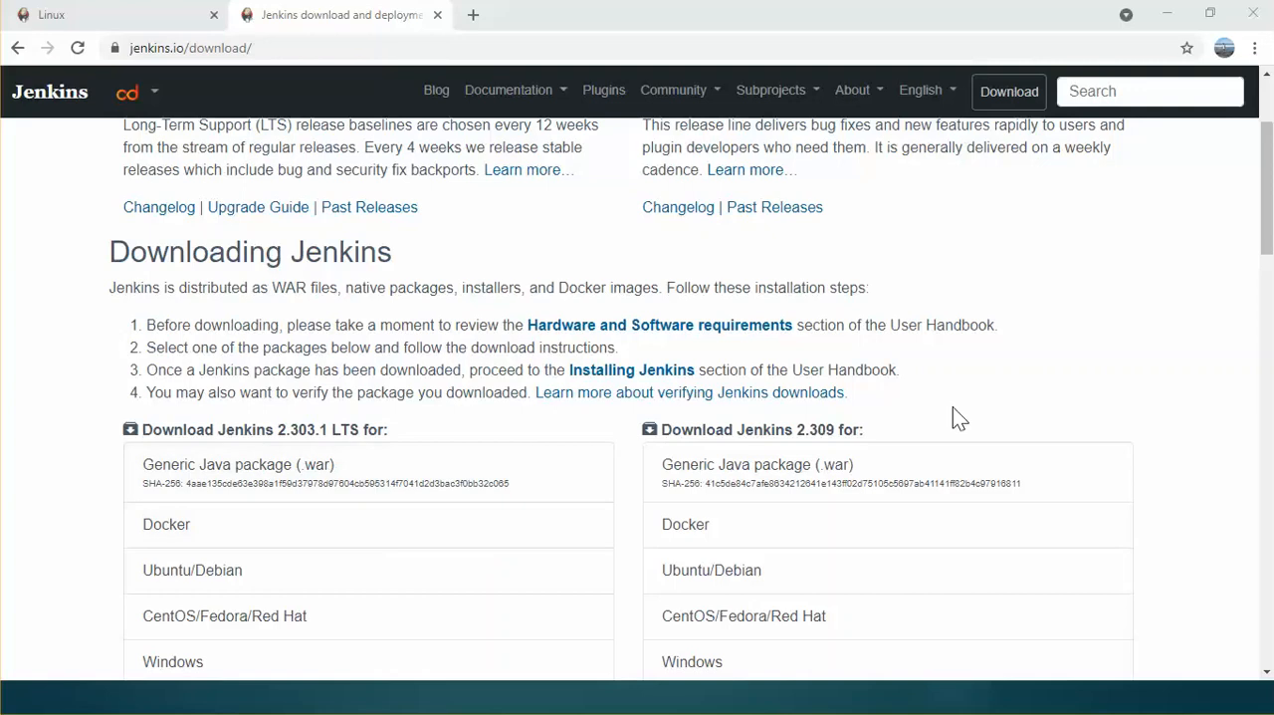
Step: Download the Jenkins 2.303.1 LTS installer for Windows from the download page
drag(1269, 222, 1269, 257)
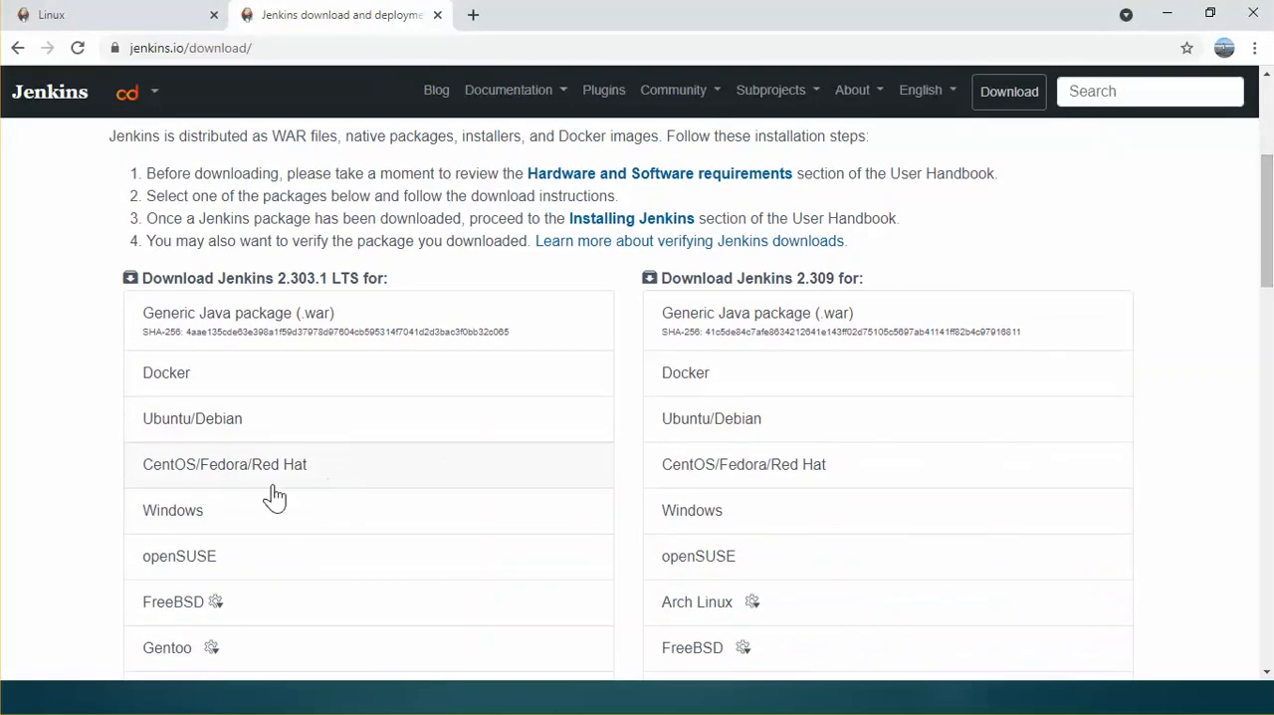
click(187, 524)
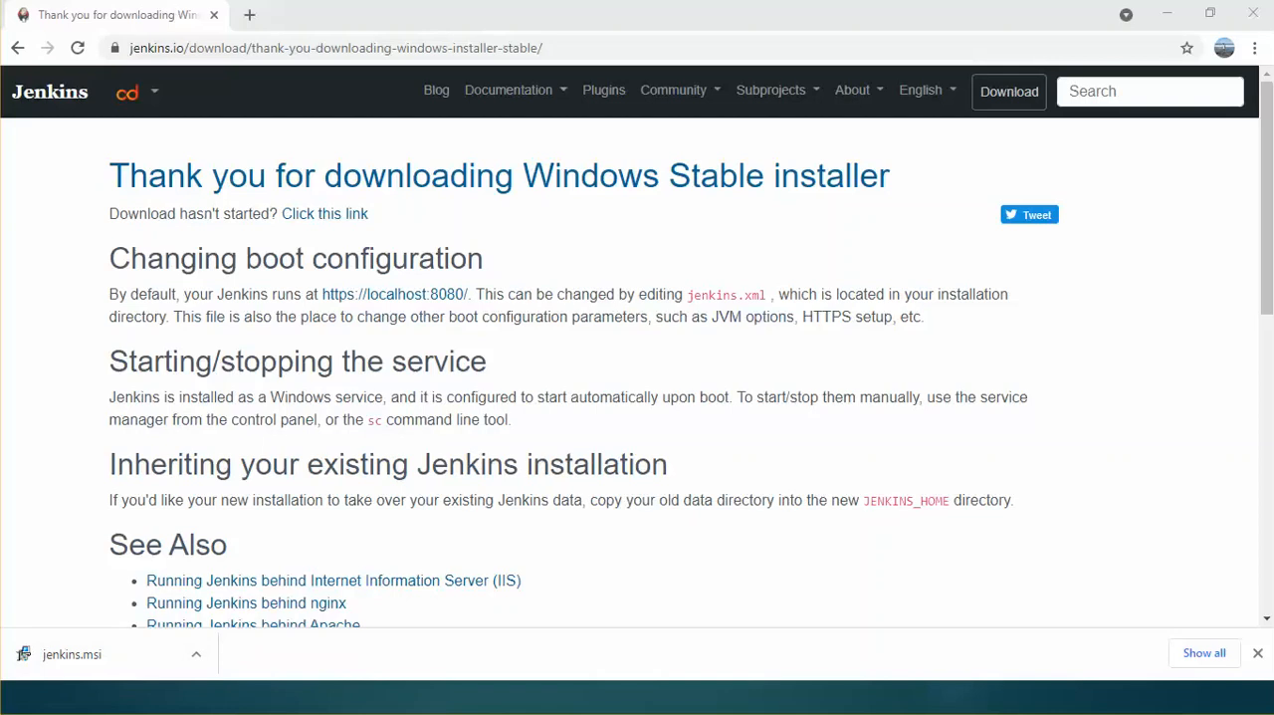
Step: Open Command Prompt and try to check the installed Java version with "java --version"
drag(0, 67, 478, 34)
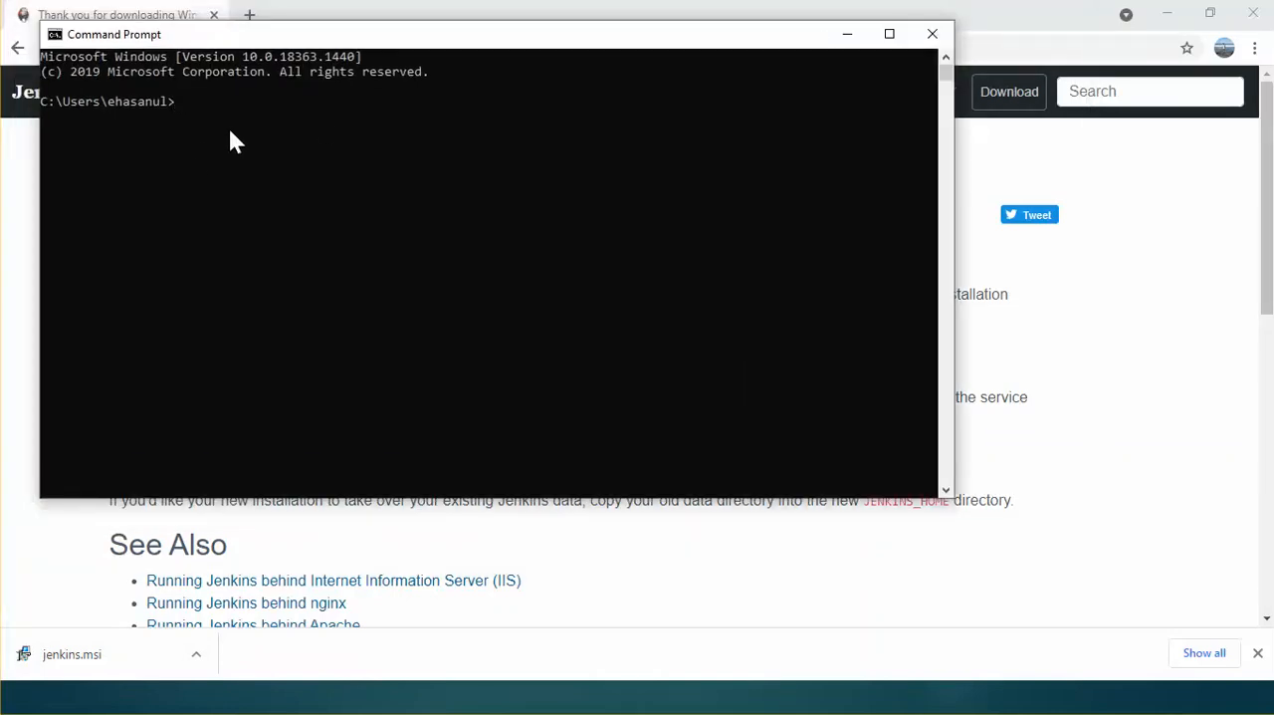
text(java --versinon)
key(Return)
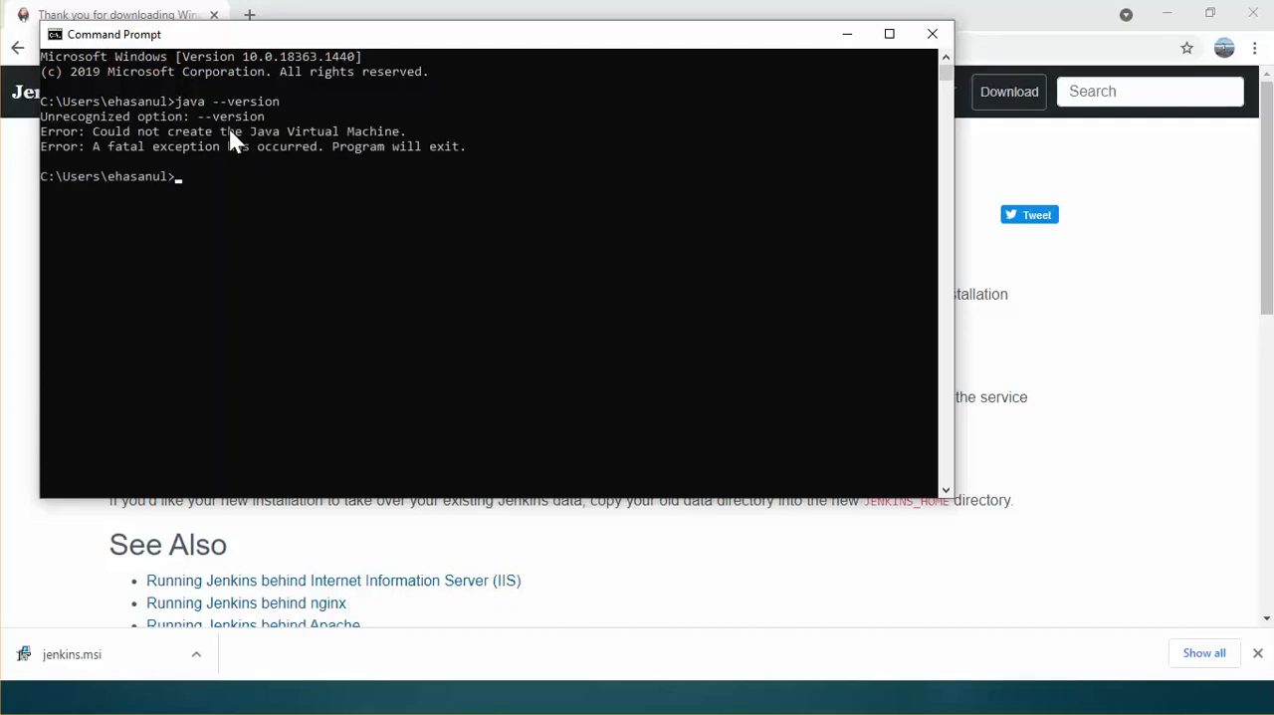
Step: Correct the previous command to "java -version" and run it to check the installed Java version
key(Up)
key(Left)
key(Left)
key(Left)
key(Left)
key(Left)
key(Left)
key(Left)
key(BackSpace)
key(Return)
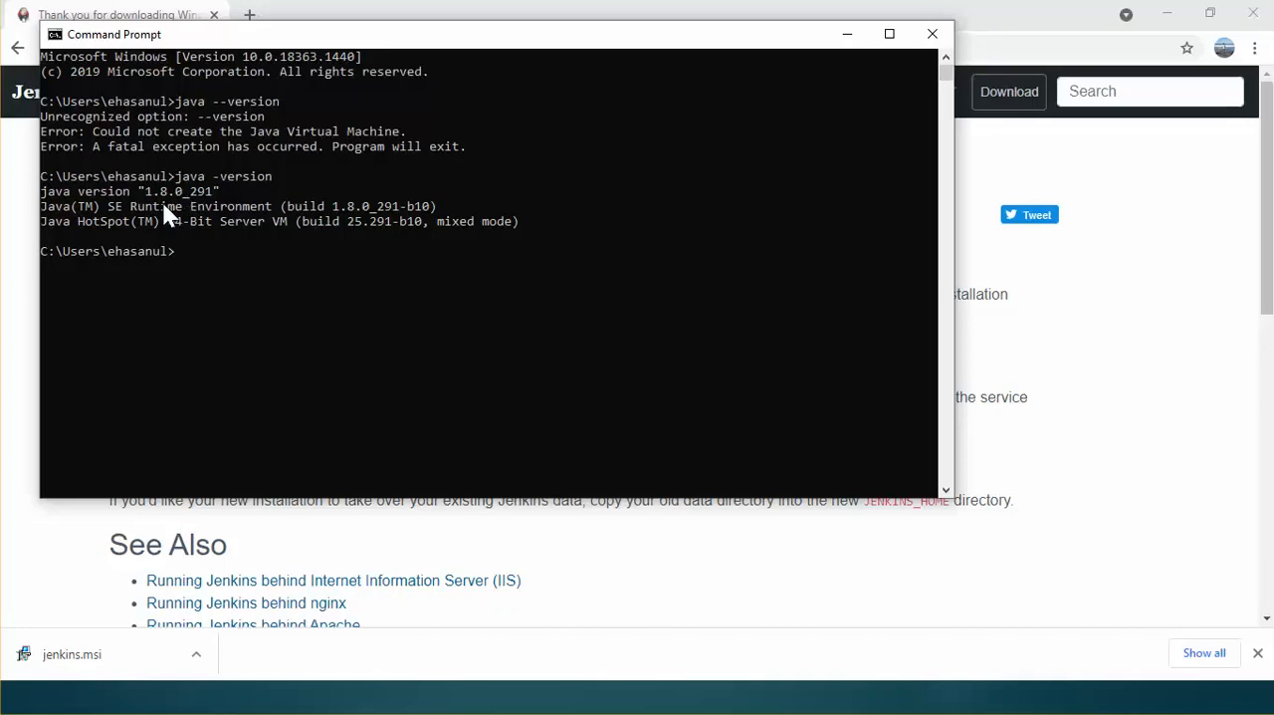
click(149, 193)
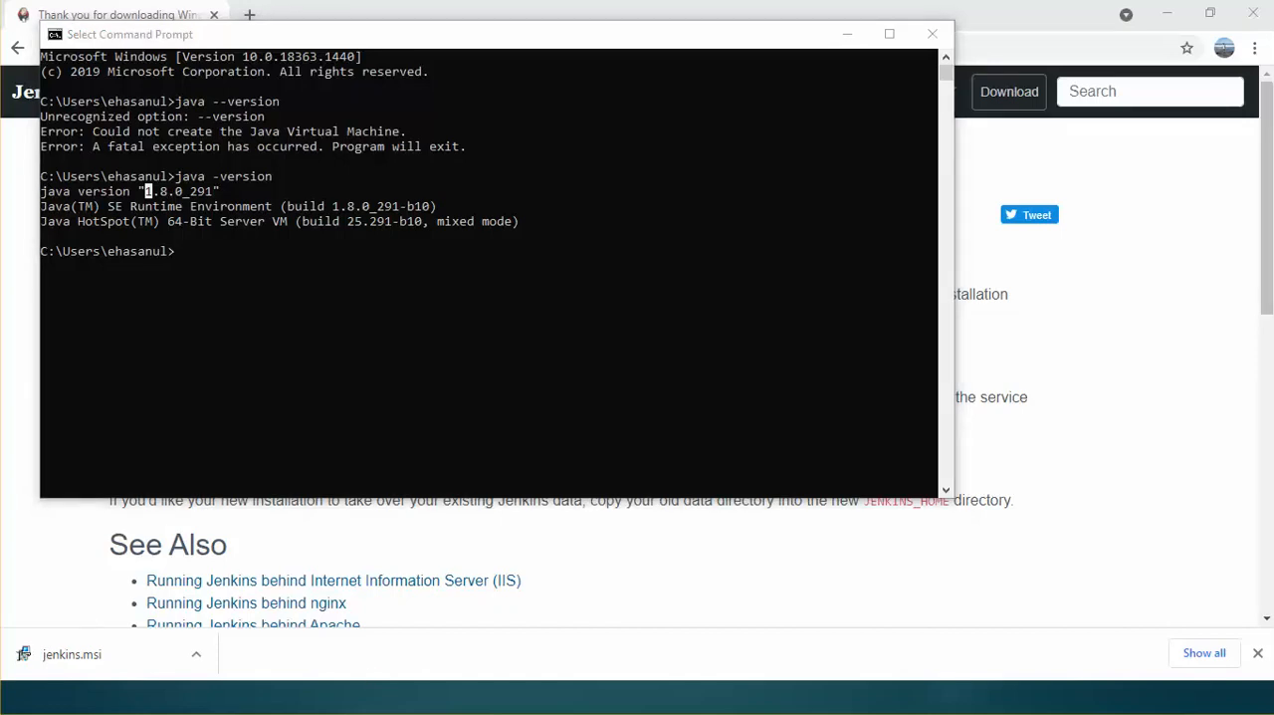
Step: Show the downloaded jenkins.msi in its folder and launch the installer from there
right_click(74, 653)
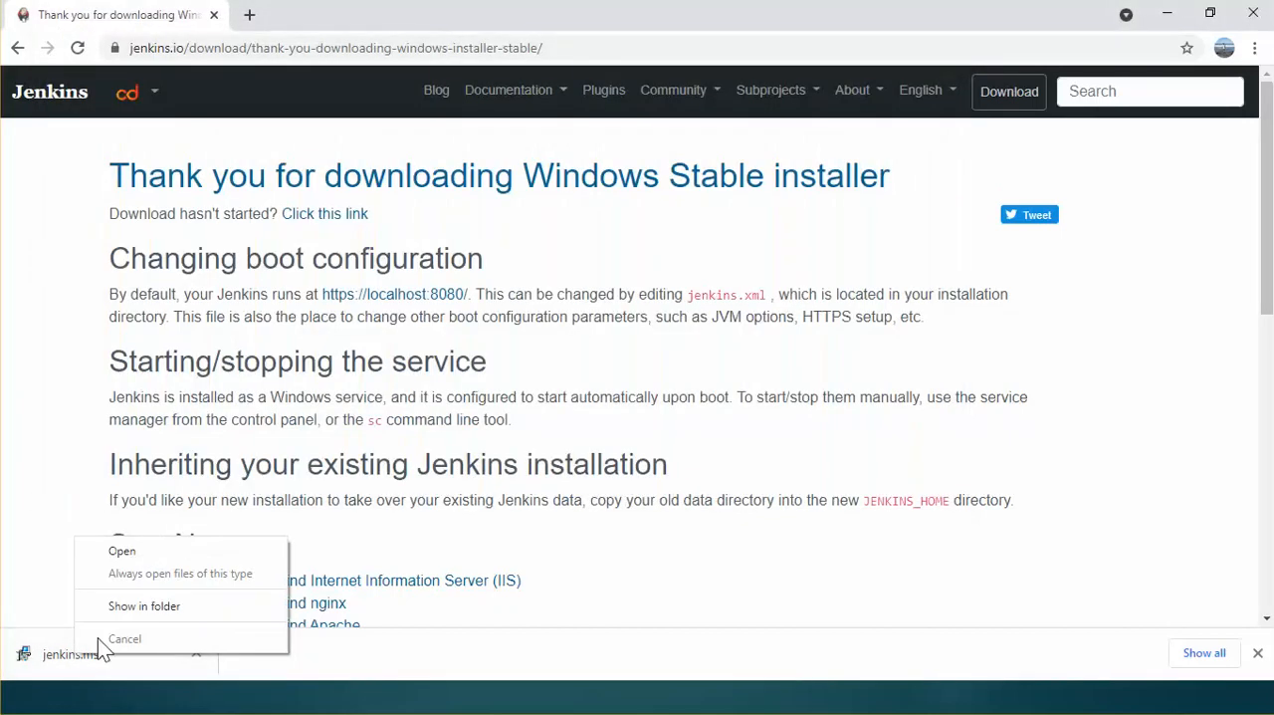
click(145, 607)
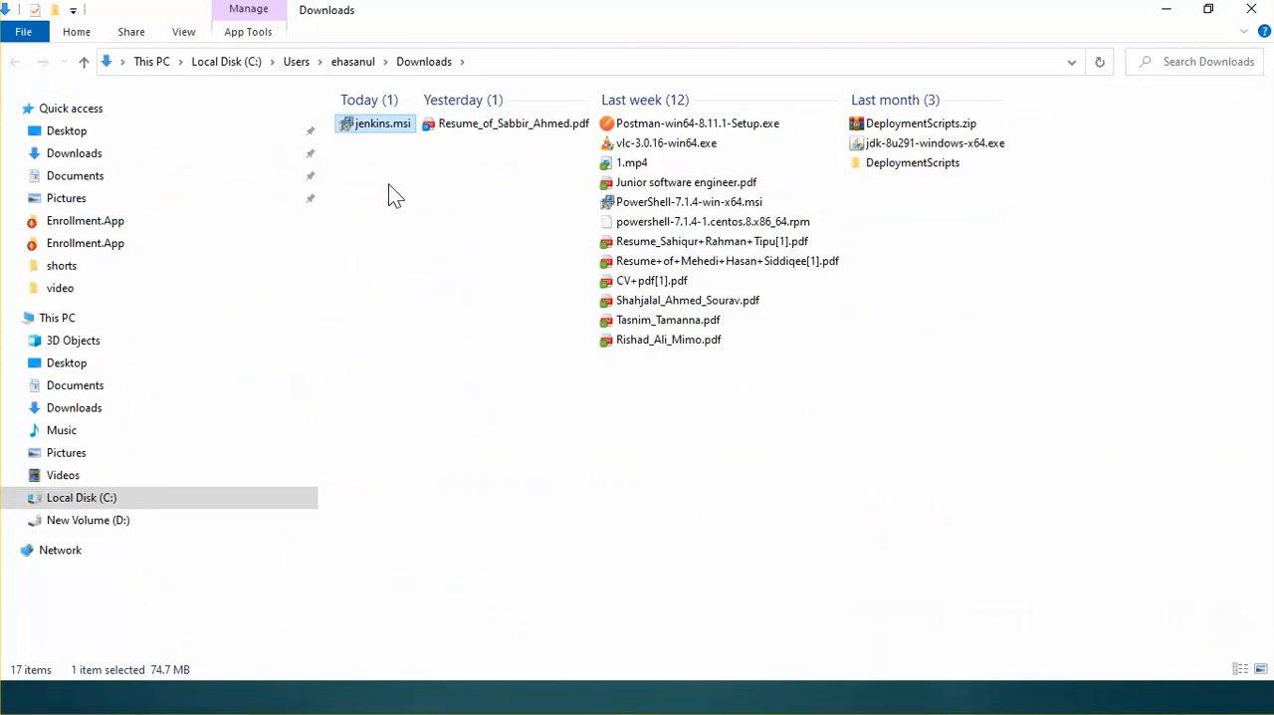
double_click(387, 124)
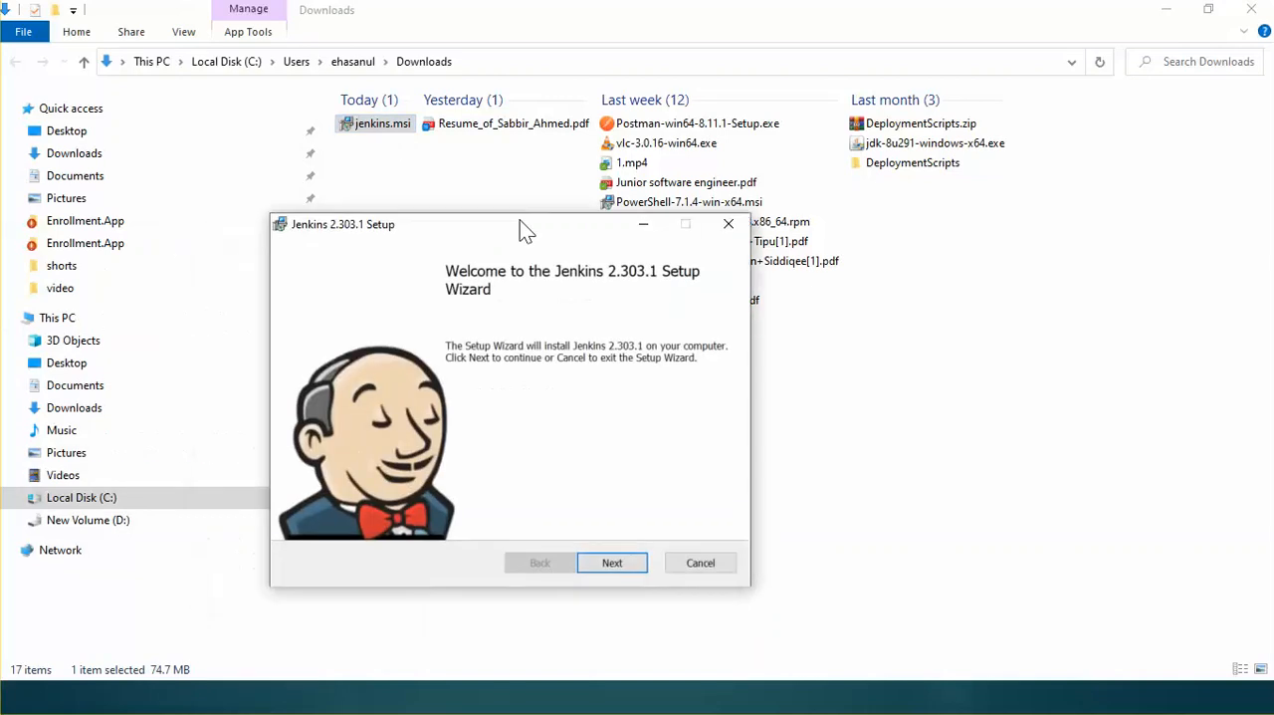
Step: Accept the destination folder C:\Program Files\Jenkins\ and set the service logon type to run as LocalSystem
drag(521, 226, 648, 105)
click(745, 439)
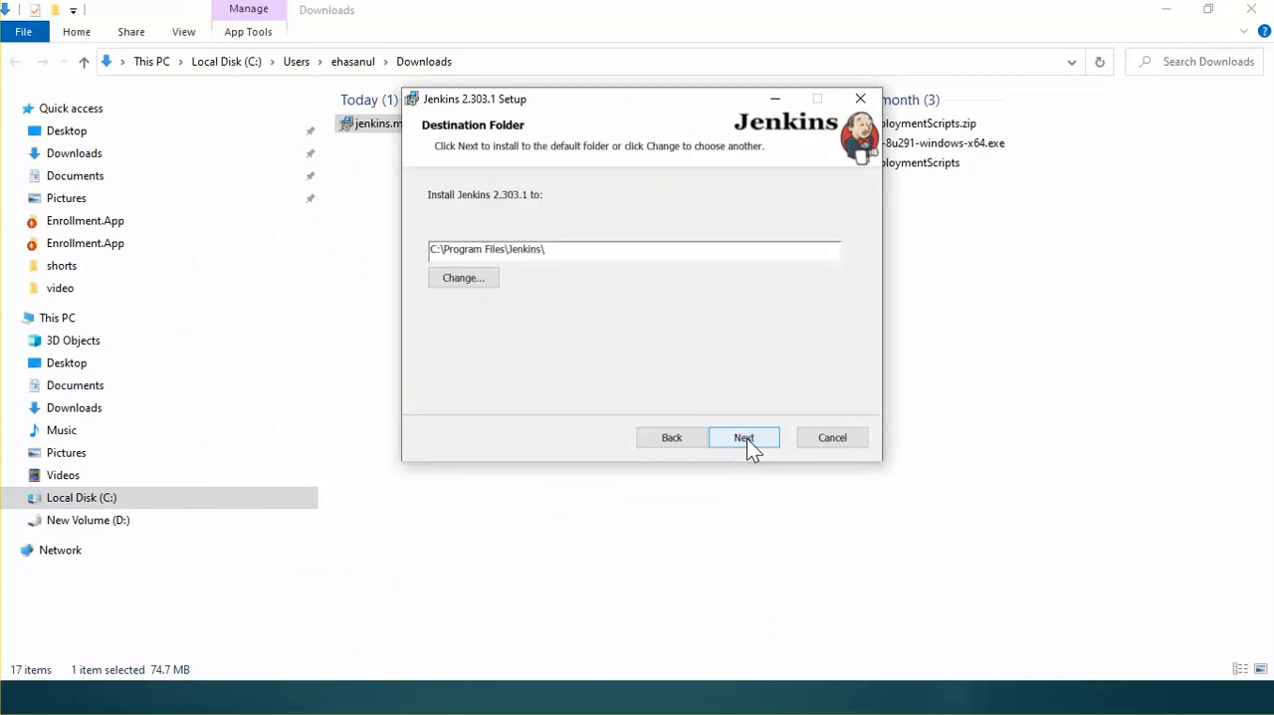
click(747, 439)
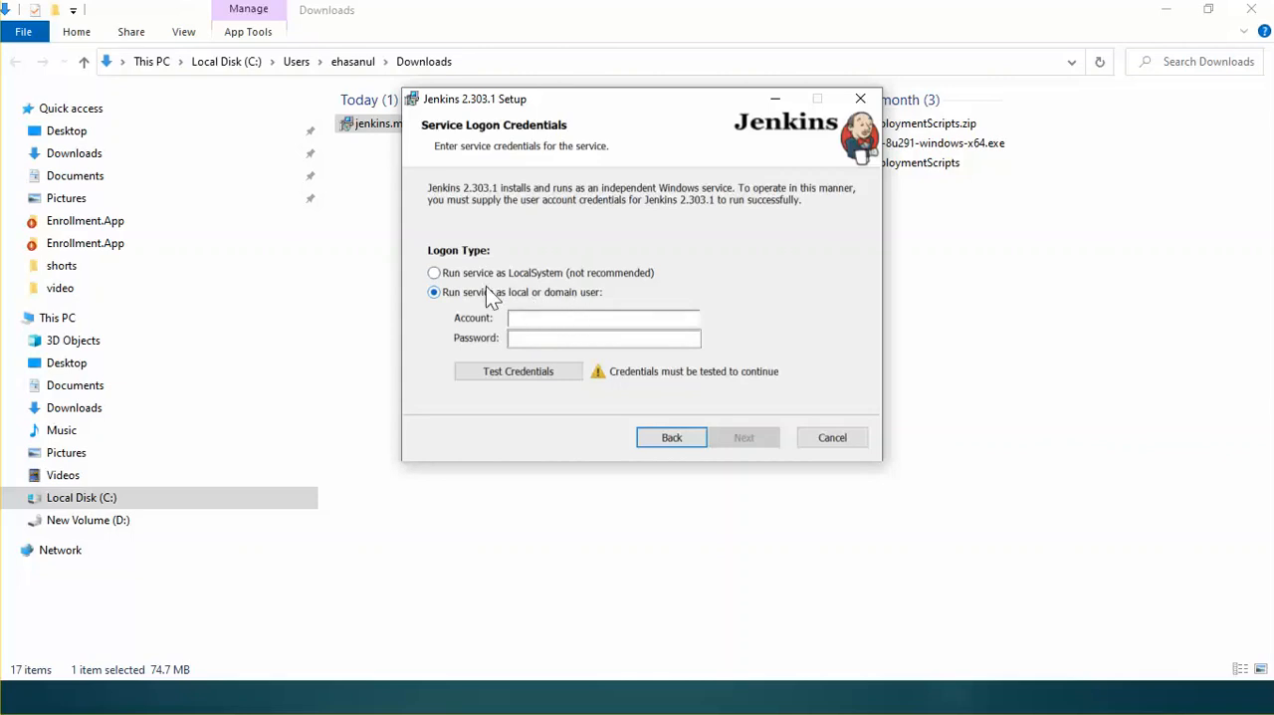
click(434, 273)
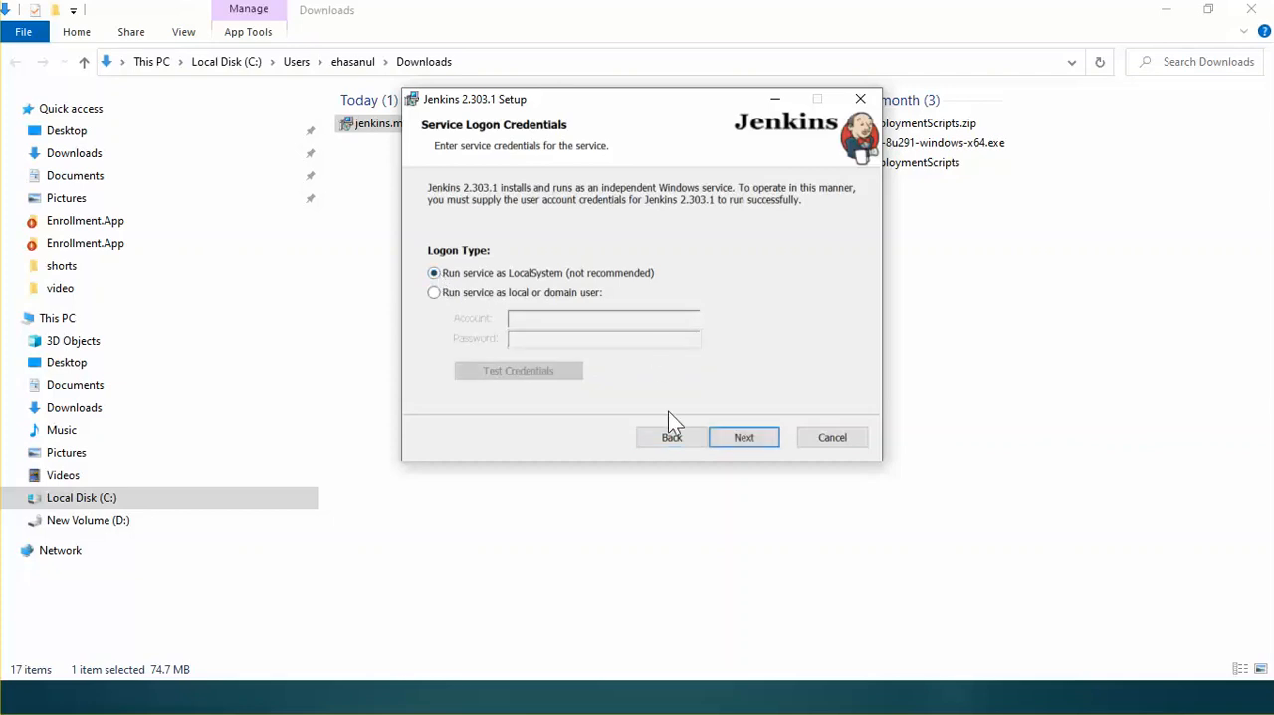
click(739, 439)
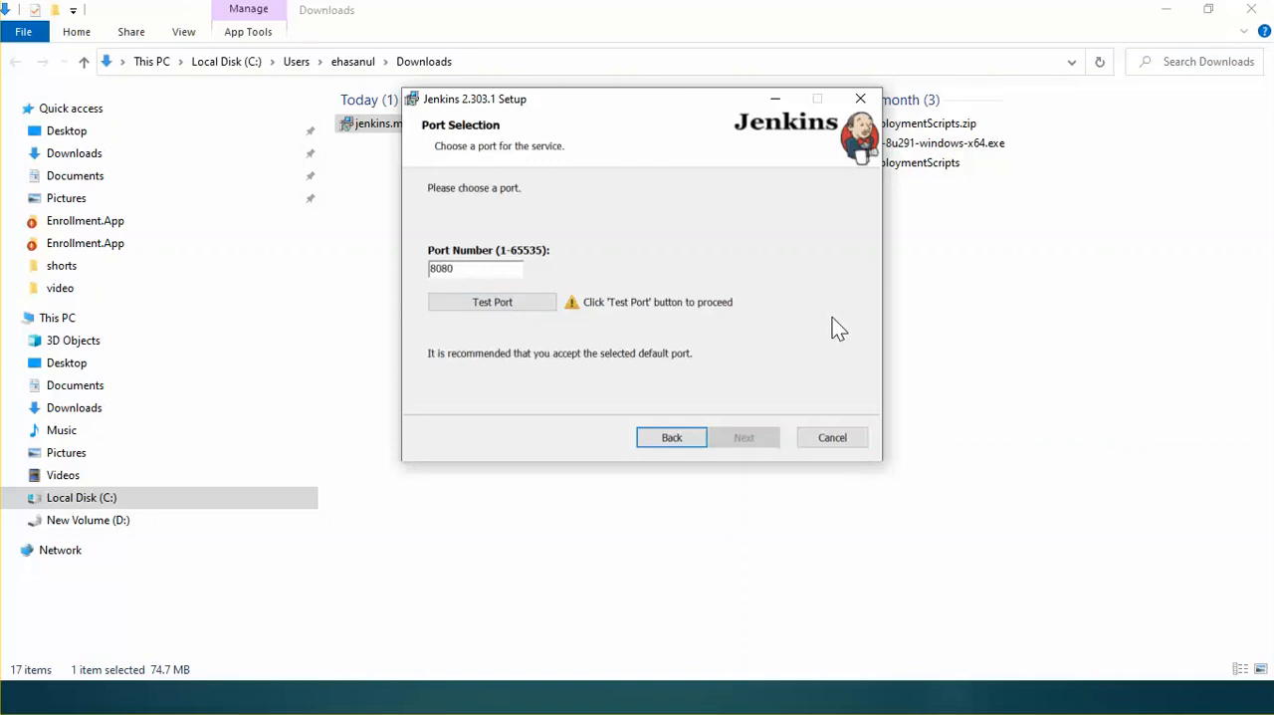
Step: Test port 8080 for the service and accept the Java home directory C:\Program Files\Java\jdk1.8.0_291\
click(509, 313)
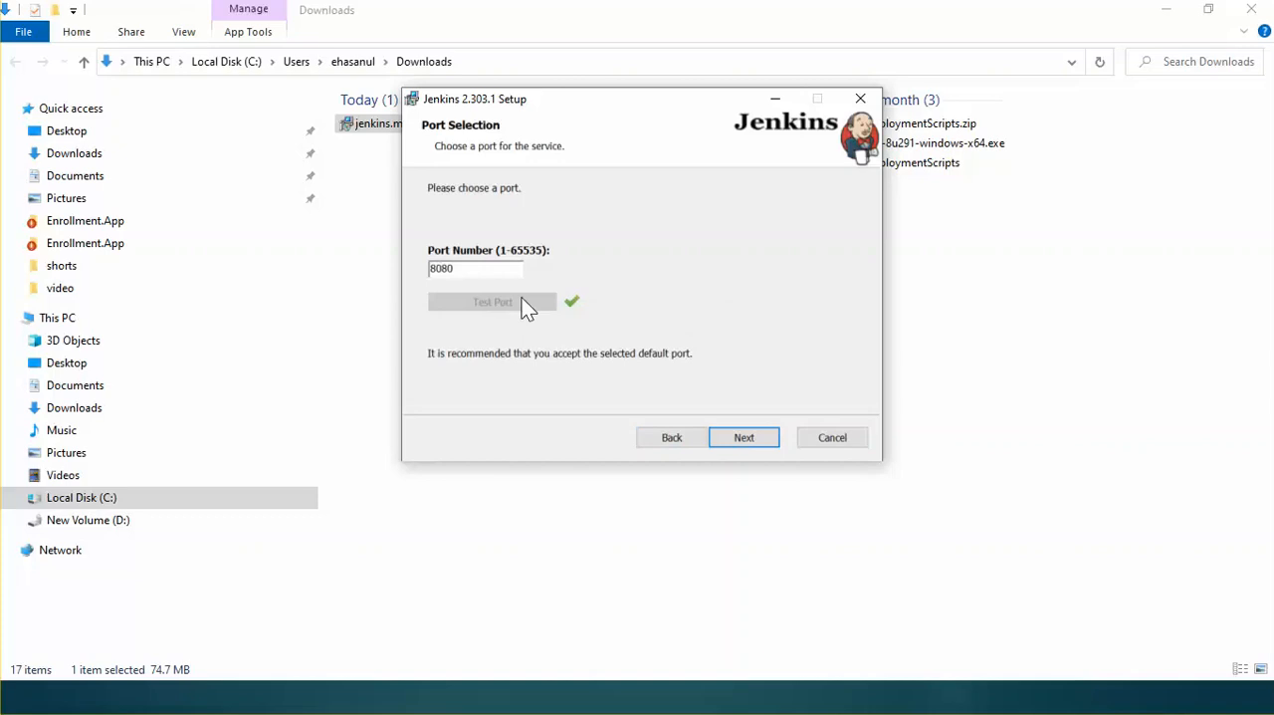
click(746, 439)
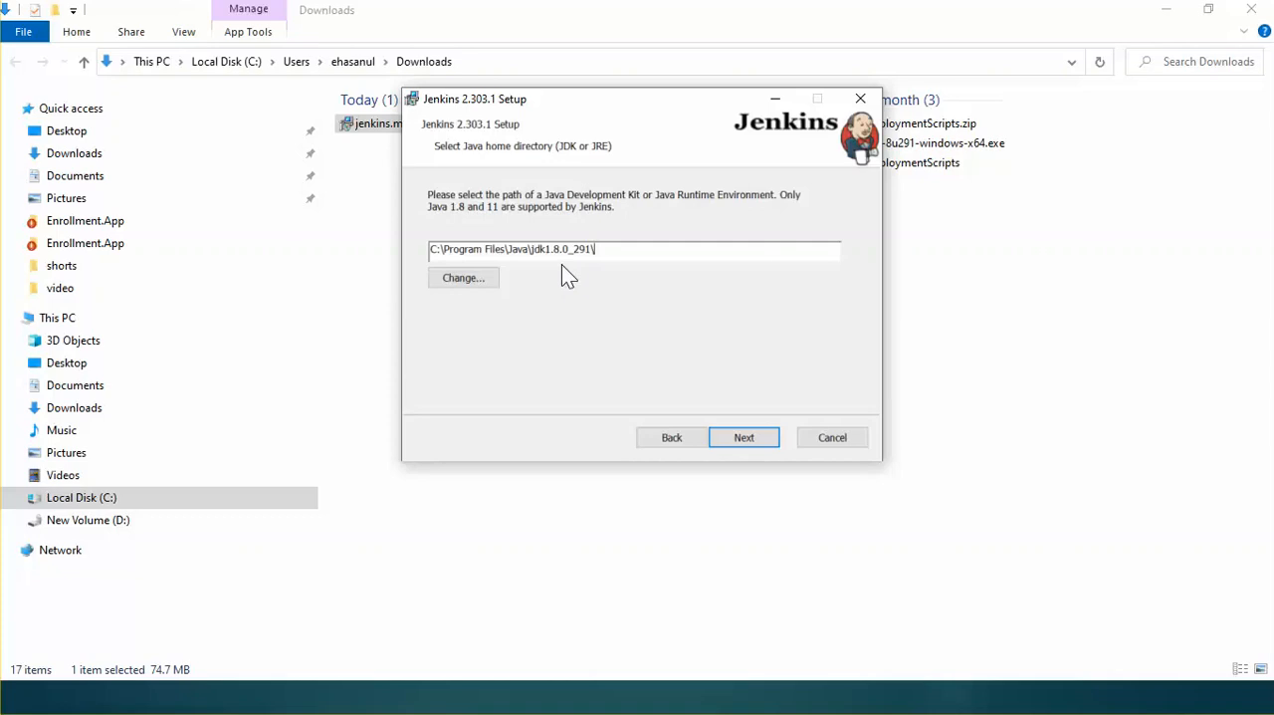
click(745, 438)
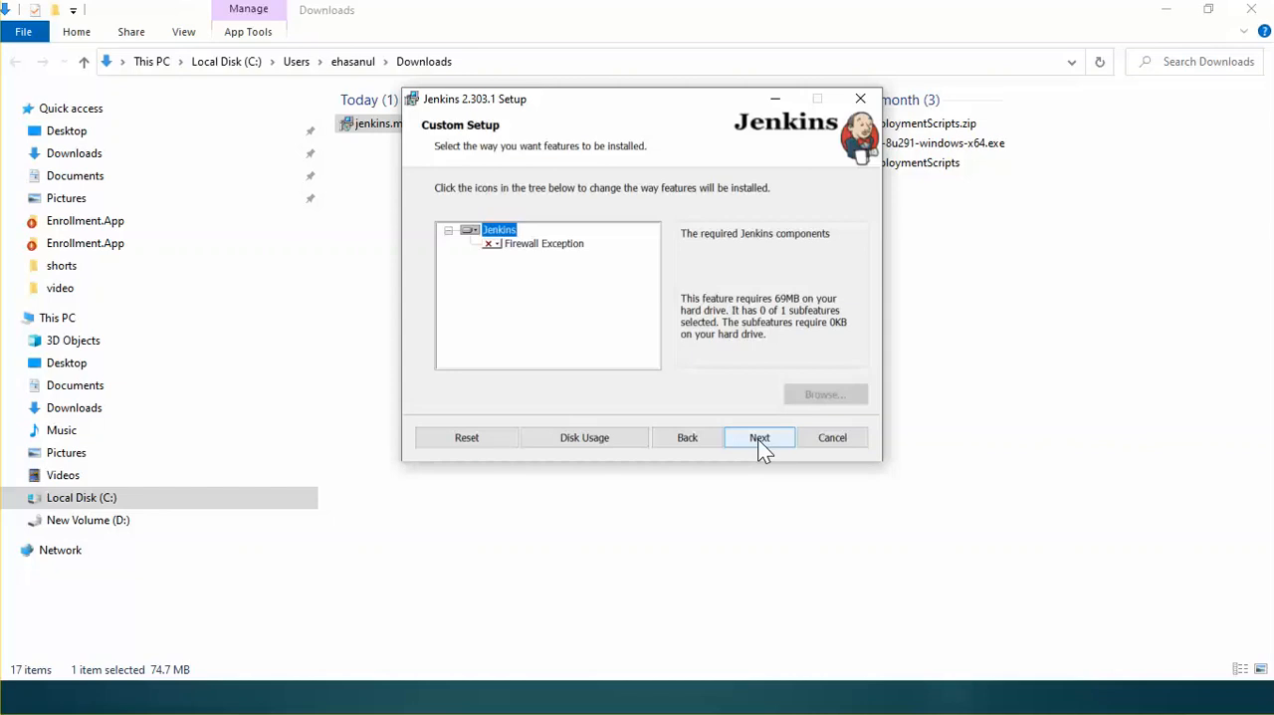
Step: Keep the default feature selection, install Jenkins 2.303.1 and finish the setup wizard
click(758, 439)
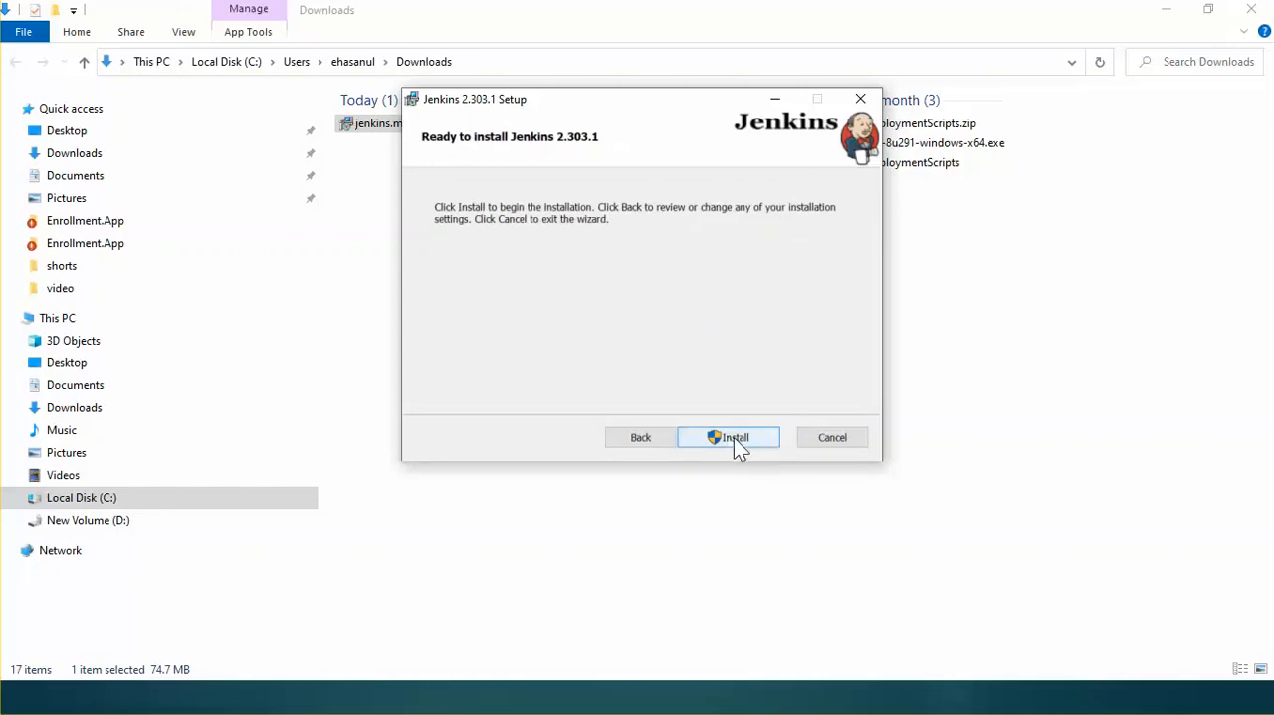
click(735, 439)
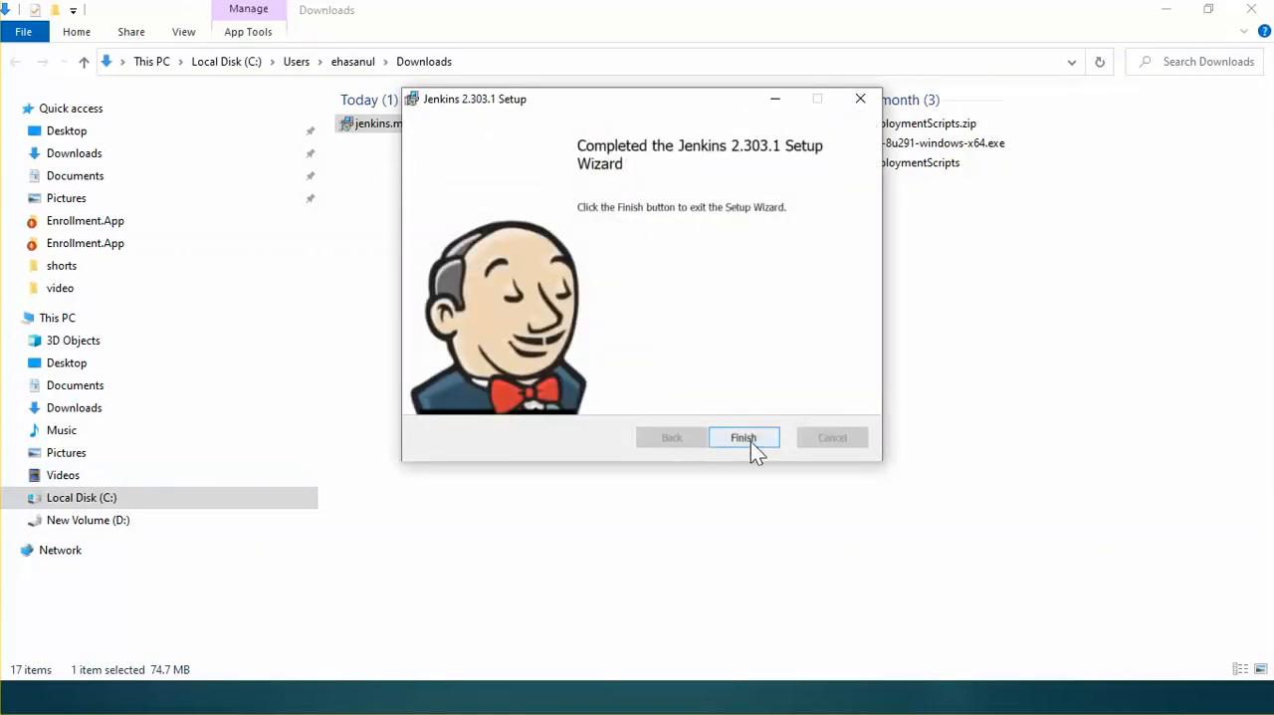
click(754, 440)
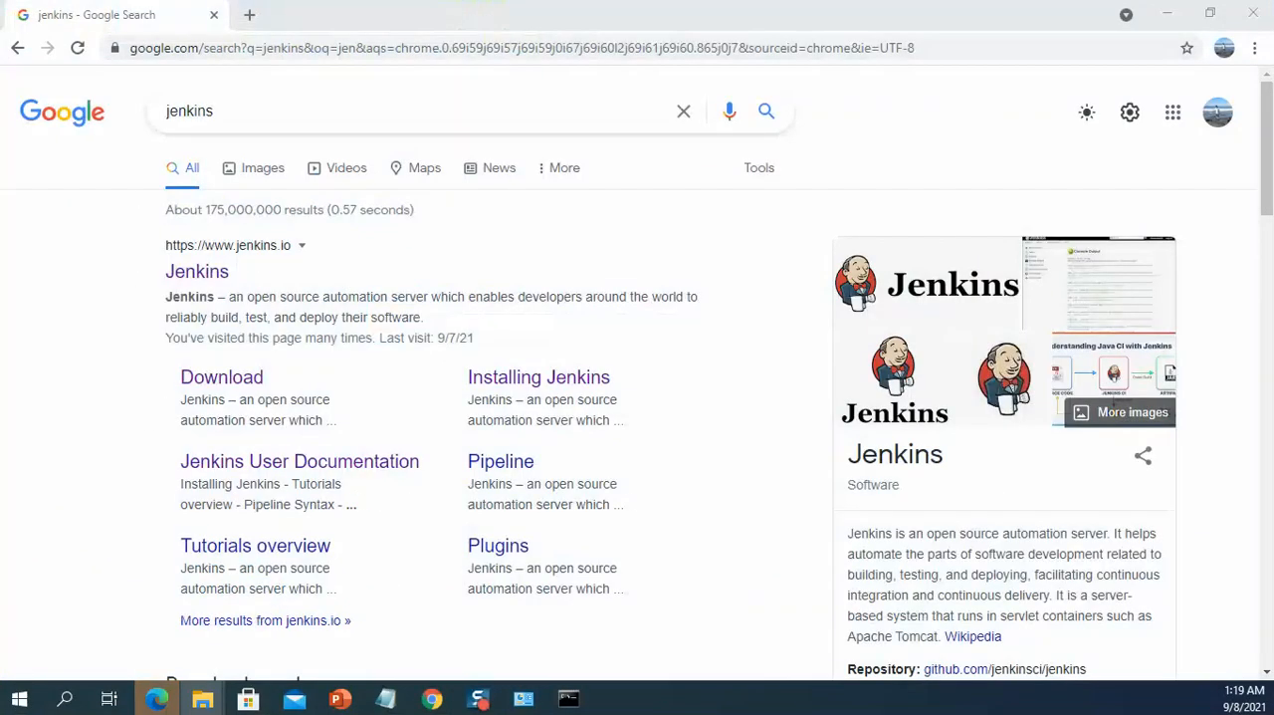
Step: Switch to Chrome and load localhost:8080 in a new tab
click(251, 16)
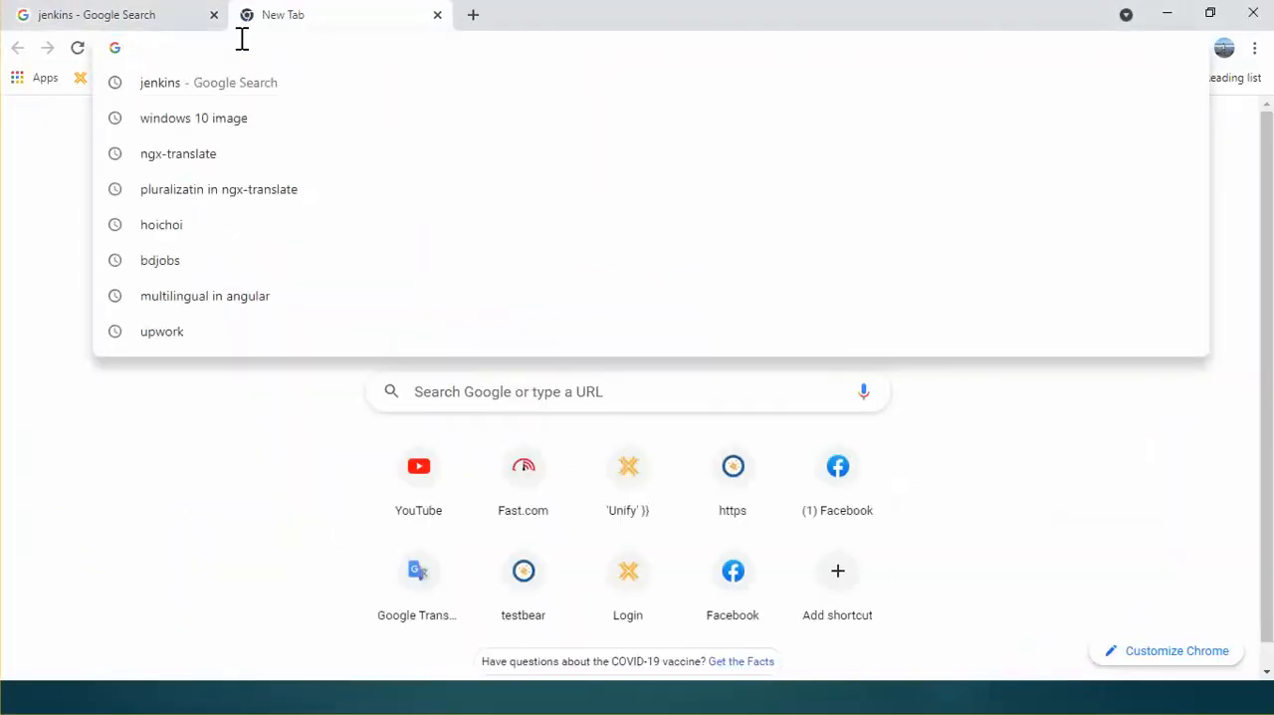
text(lo)
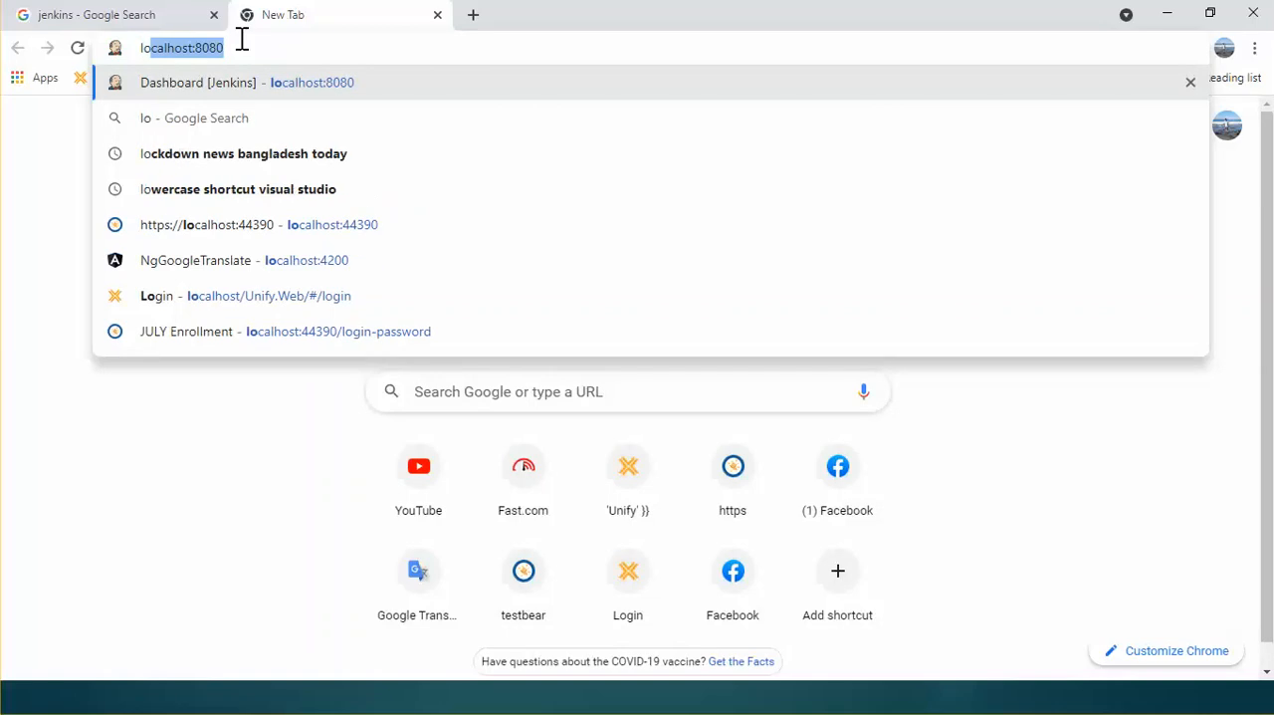
key(Return)
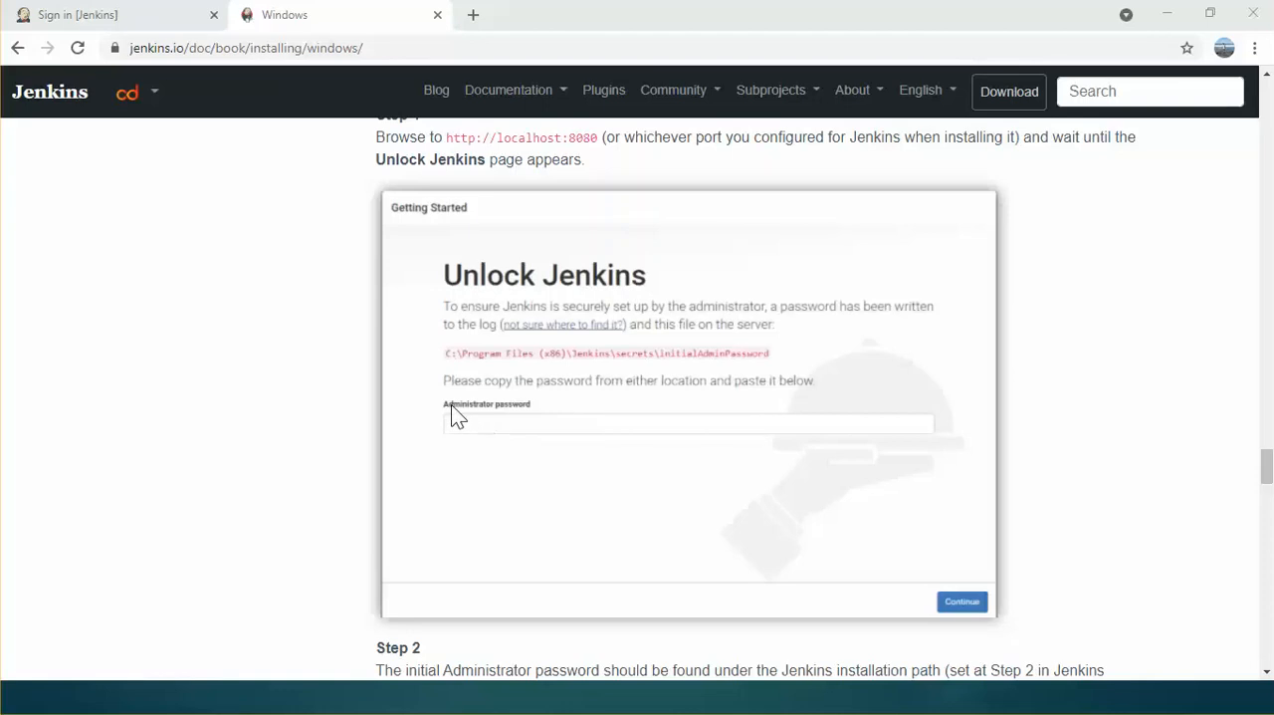
Step: Examine the Unlock Jenkins example in the Windows installation guide for the administrator password field and its file path
drag(439, 406, 496, 402)
drag(500, 403, 711, 372)
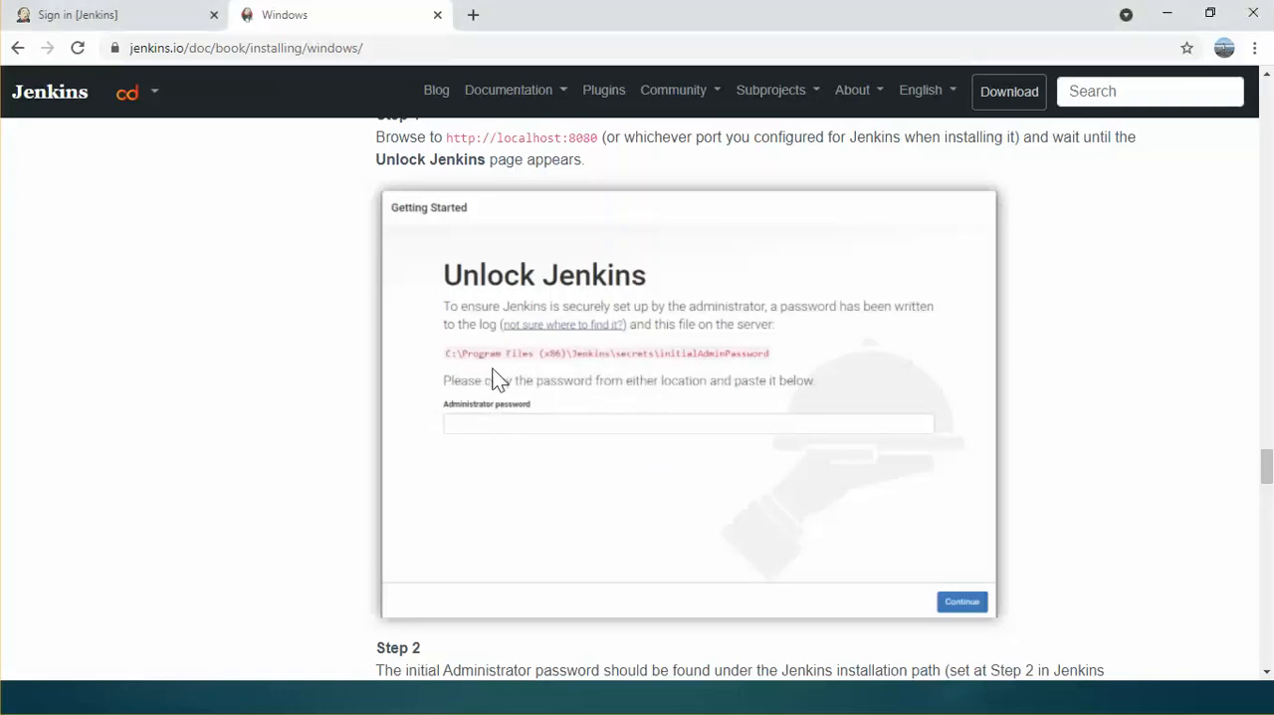
drag(448, 356, 716, 347)
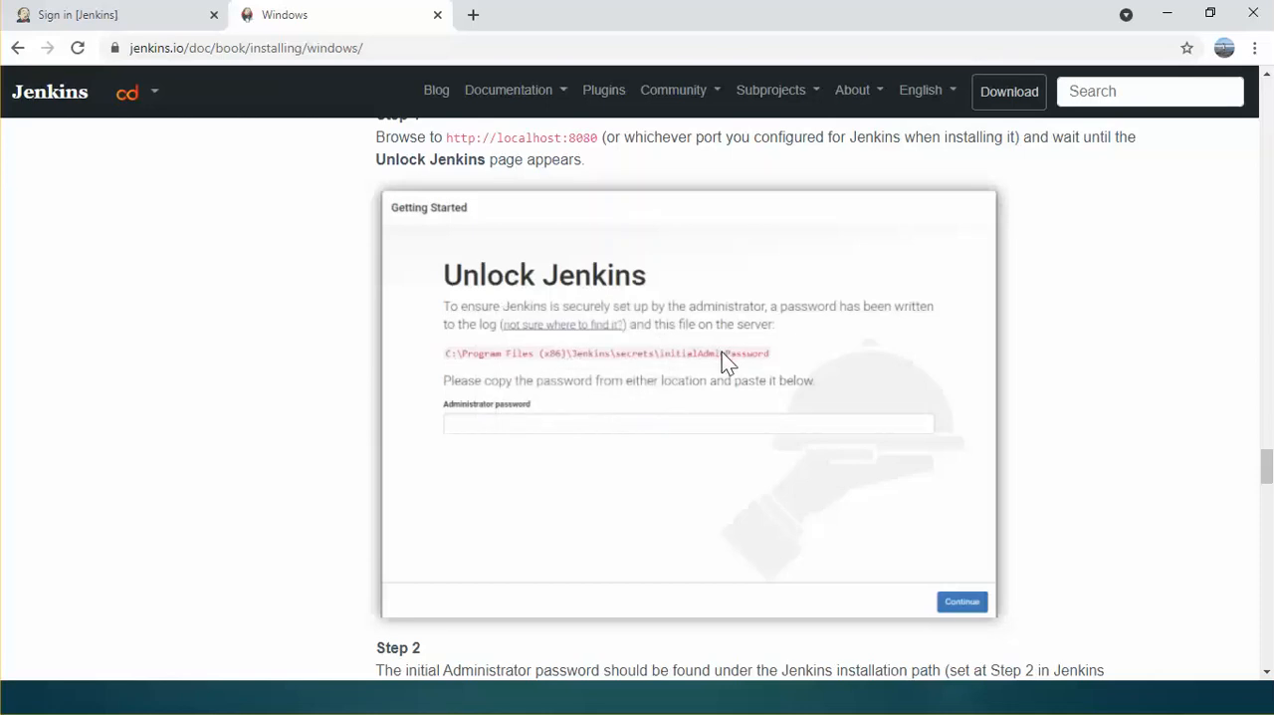